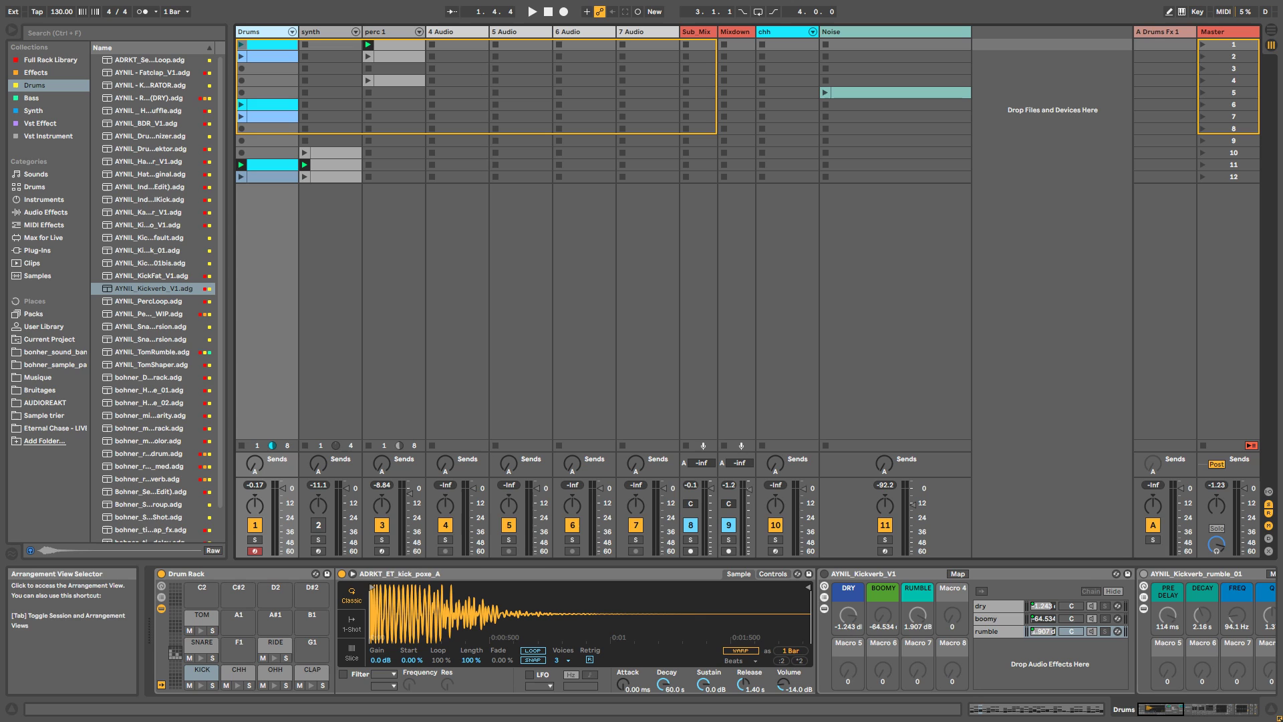
Step: Open the first Drums clip's 2-bar tom, ride, snare, clap and hi-hat pattern in the note editor
double_click(275, 44)
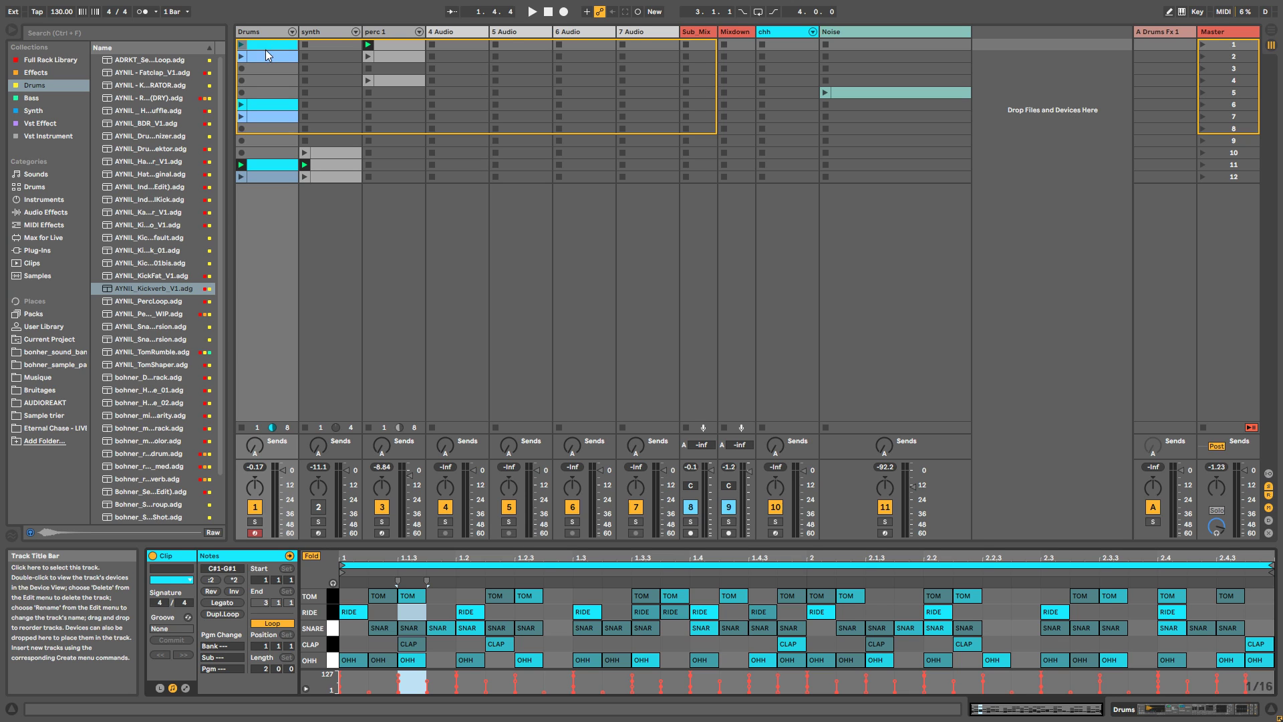
Step: Show the second Drums clip in a taller note editor, then add, move and delete a test snare note
click(265, 54)
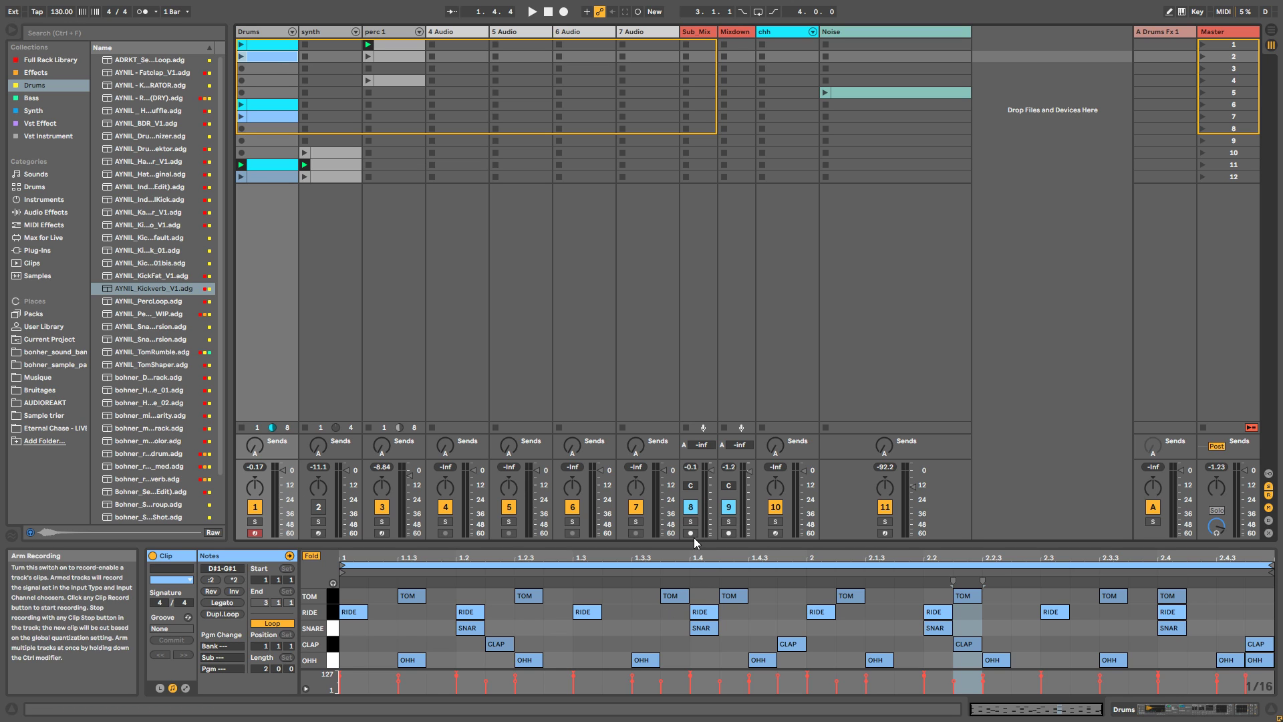
drag(695, 545, 696, 485)
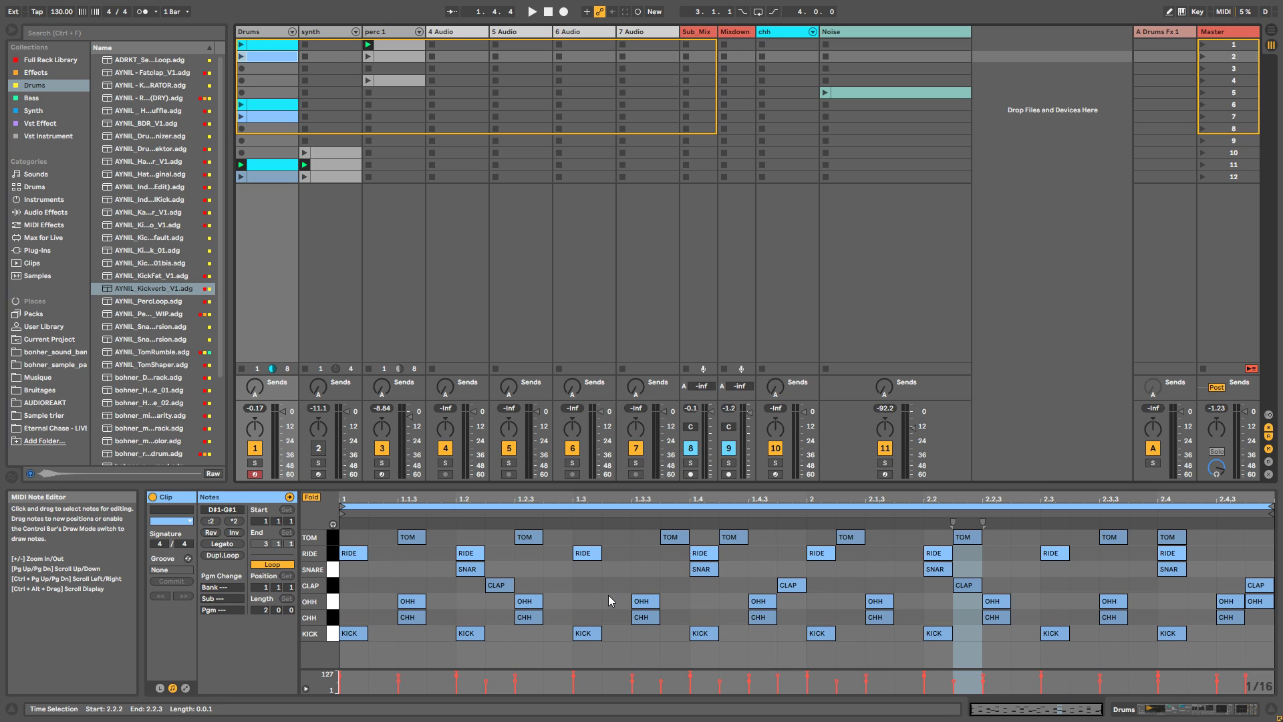
double_click(438, 571)
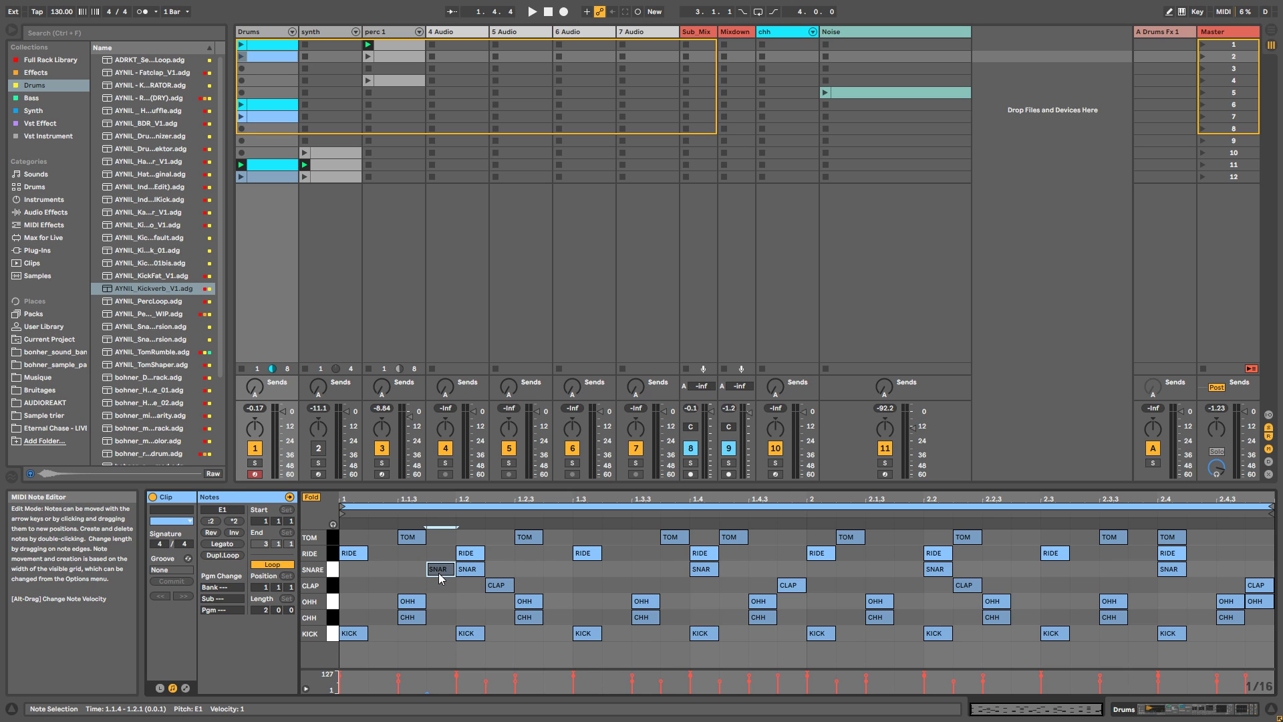
mouse_move(441, 572)
mouse_down()
mouse_move(522, 575)
mouse_move(441, 576)
mouse_up()
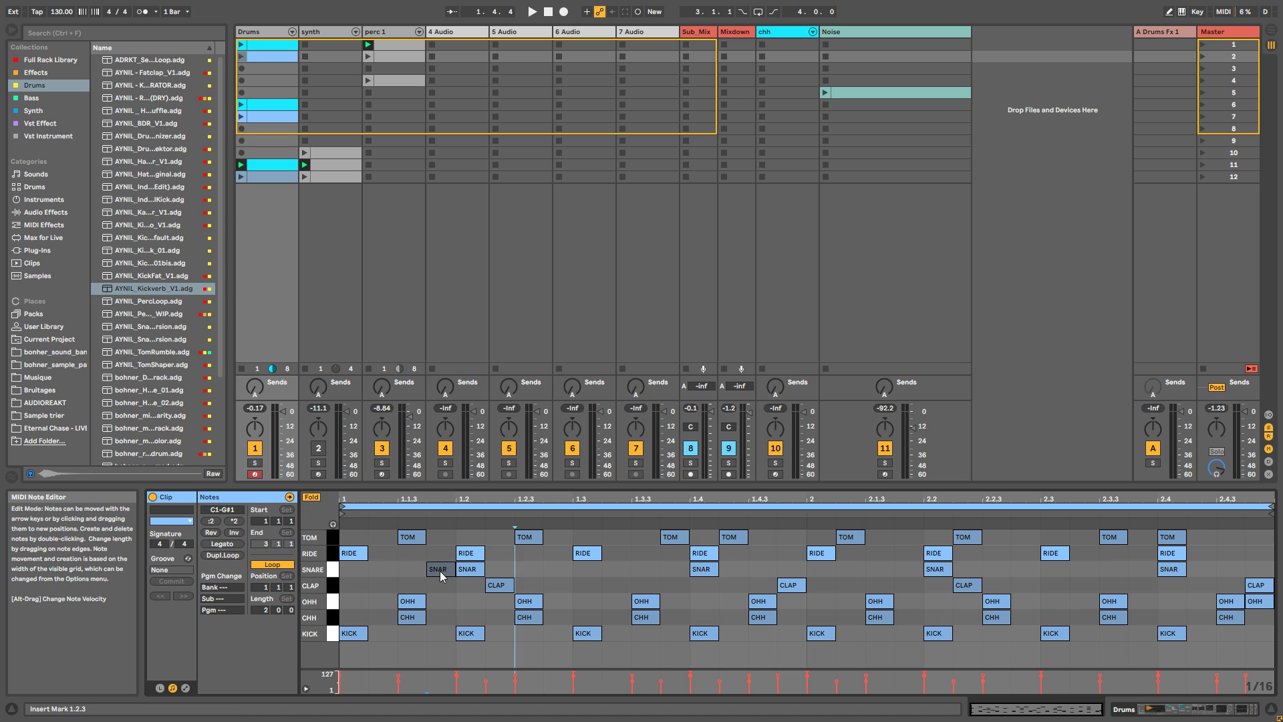
double_click(441, 576)
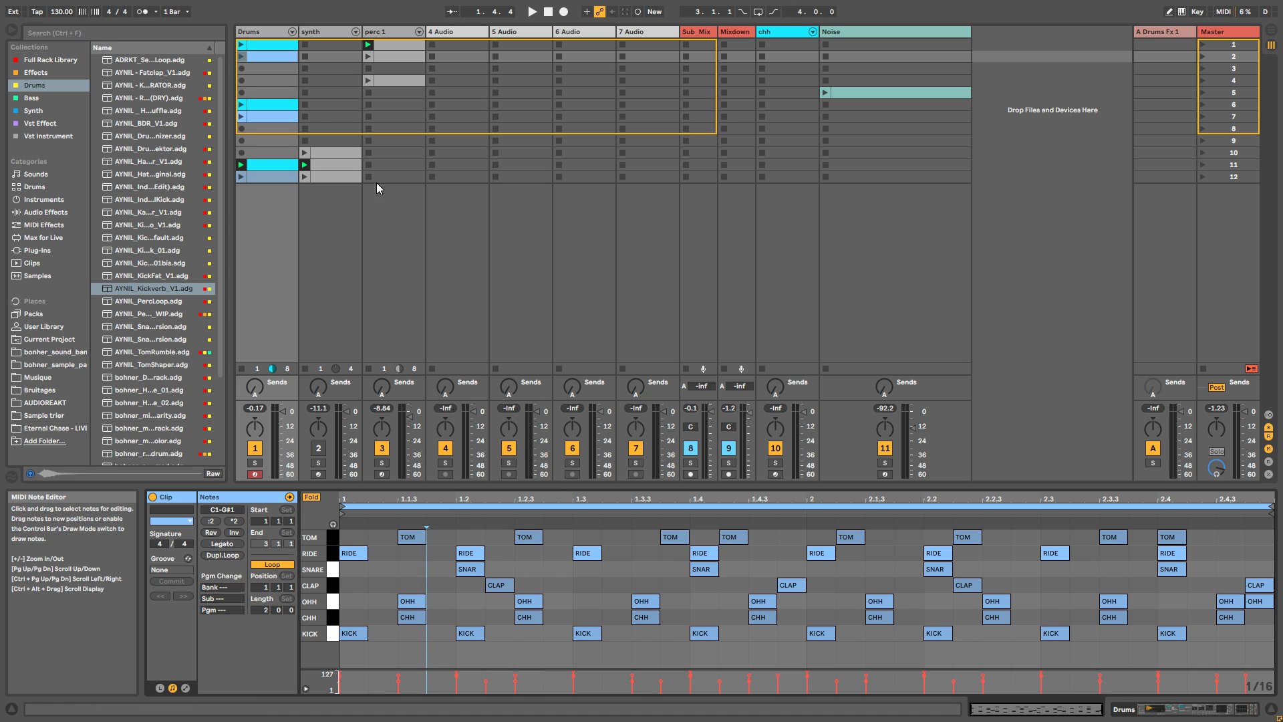
Step: Launch and compare Drums clips 1 and 2, then select the soft snare note at 1.1.3
click(242, 56)
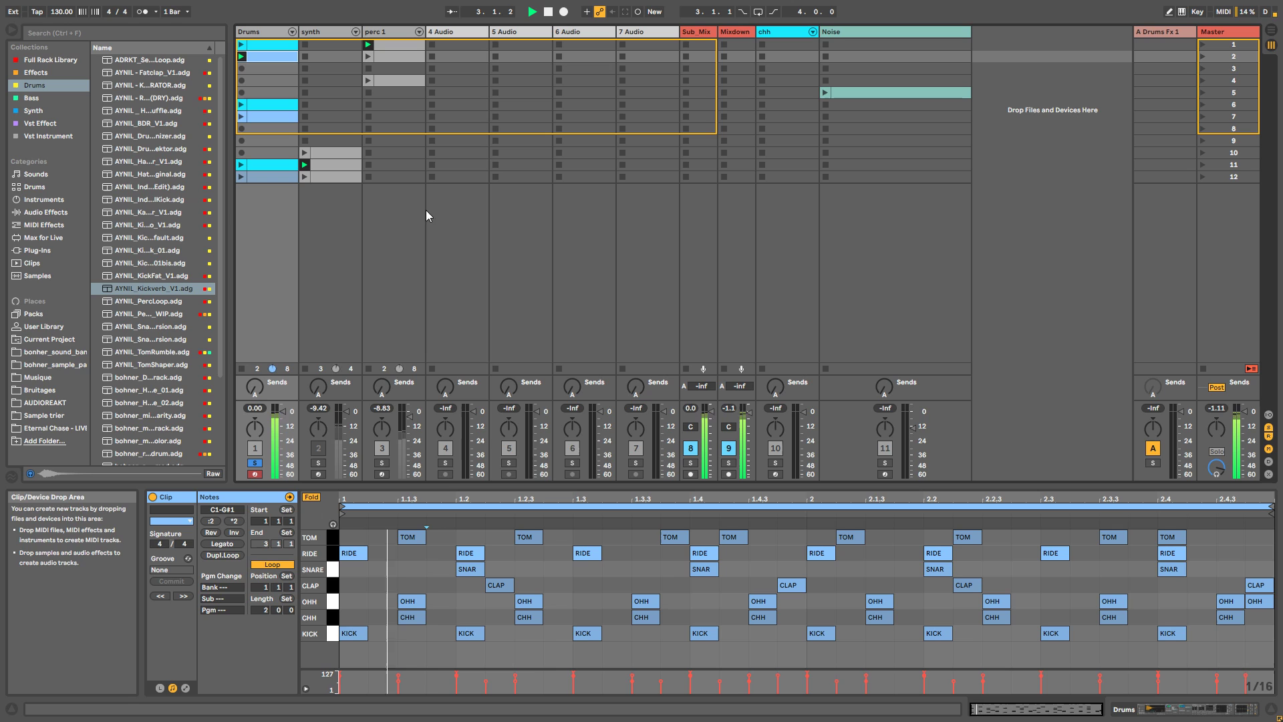
click(258, 45)
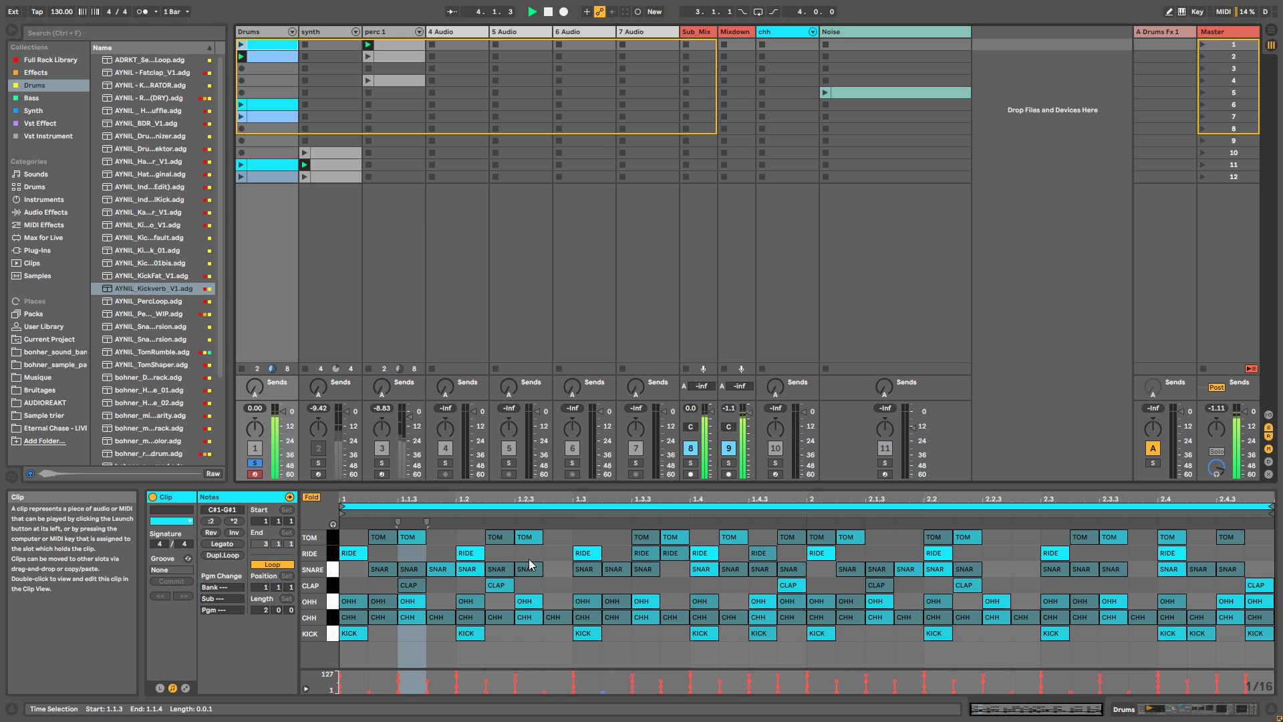
click(242, 46)
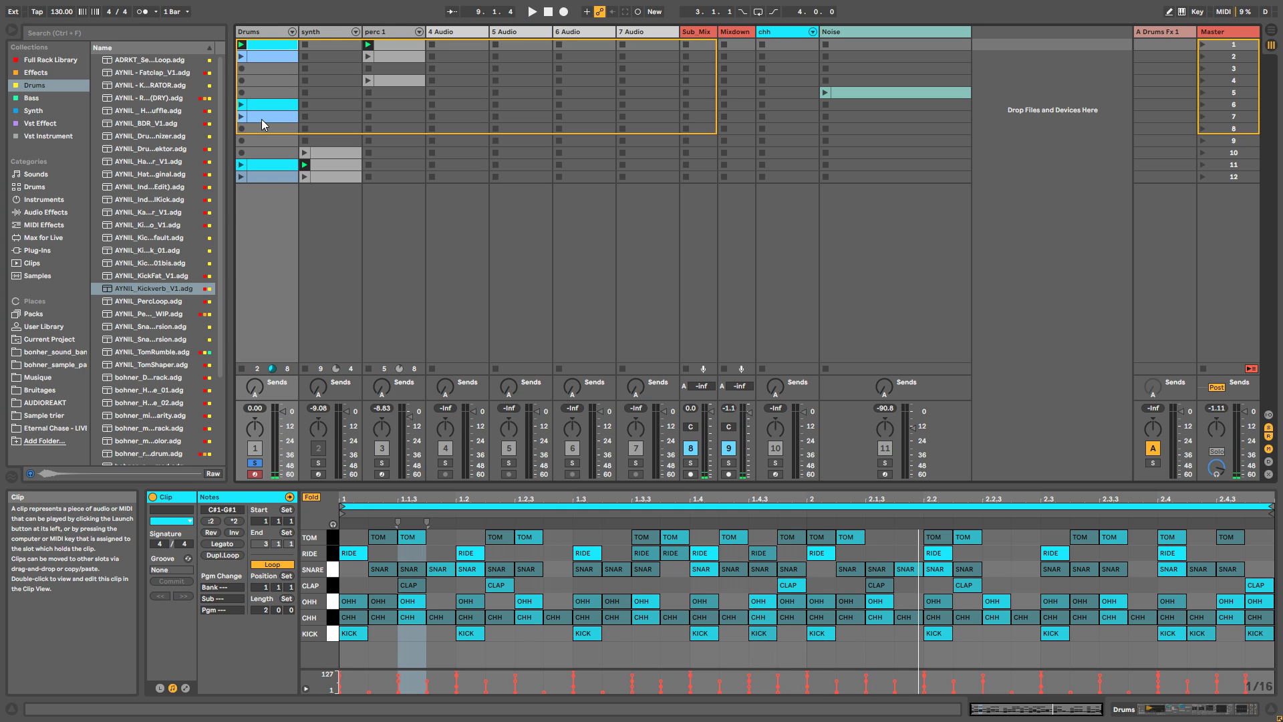
click(263, 57)
click(265, 58)
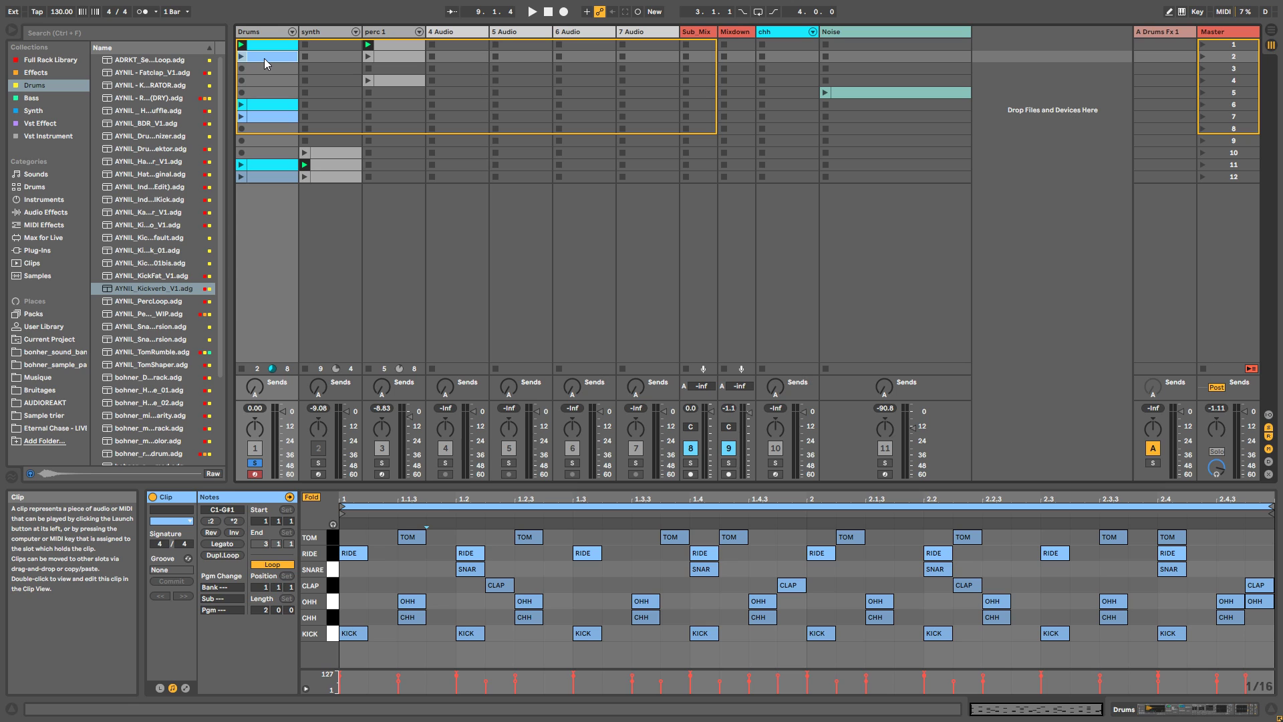
click(263, 45)
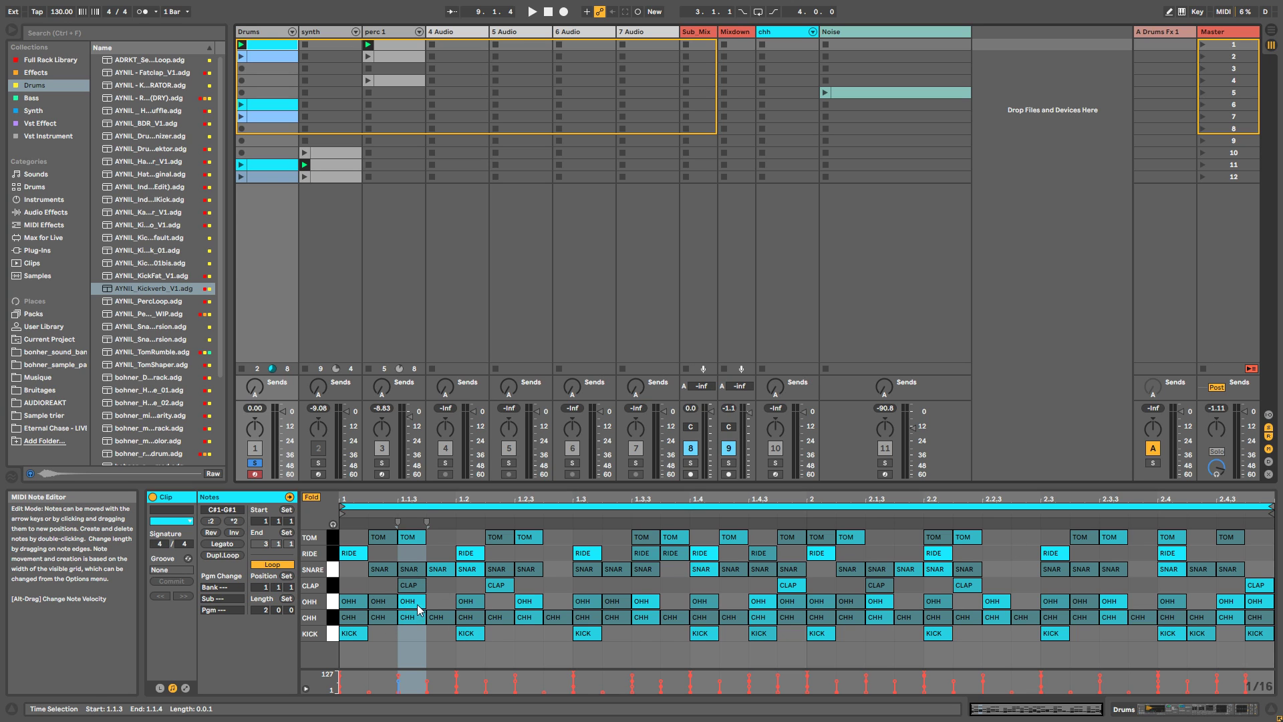
mouse_move(457, 679)
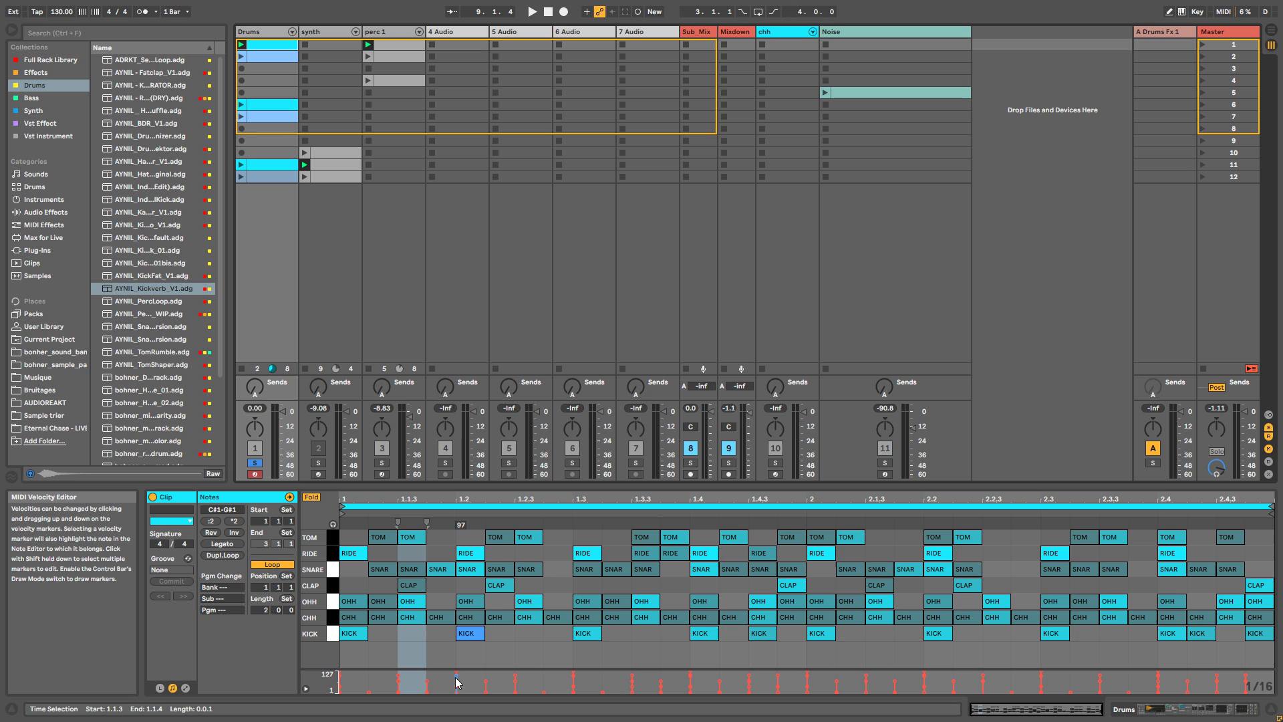
click(414, 572)
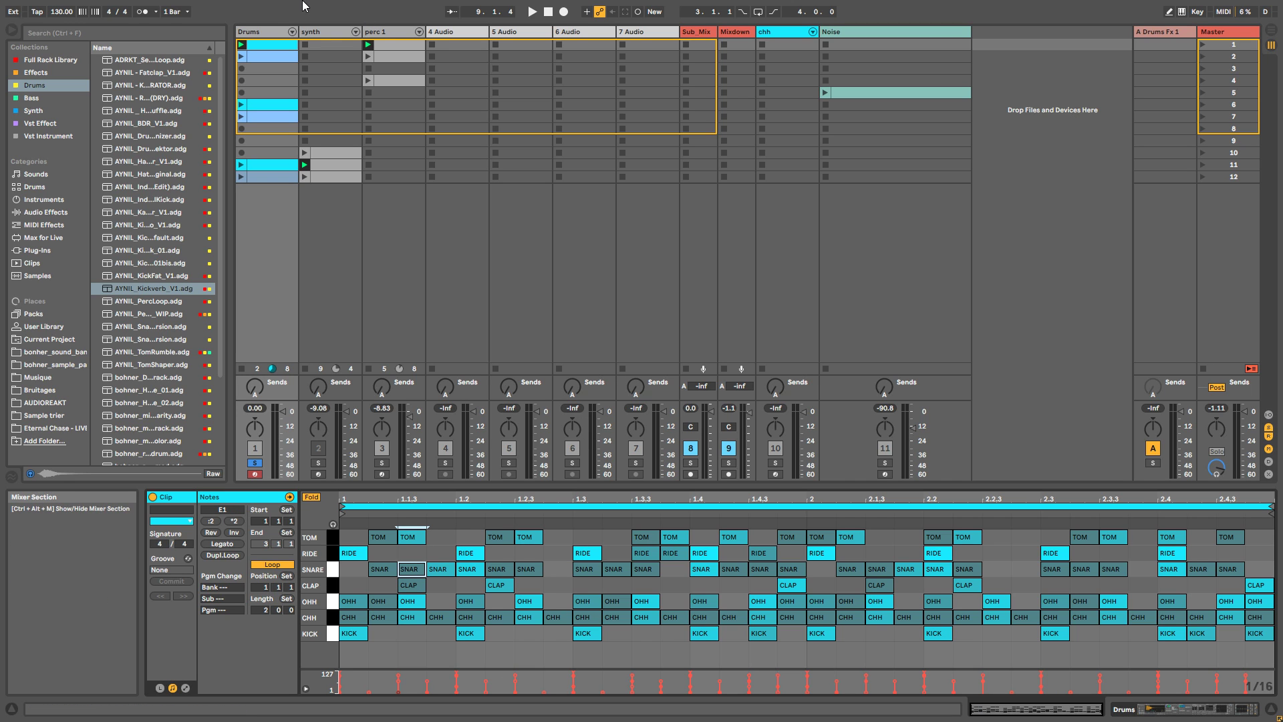
Step: Solo the SNARE pad in the Drum Rack and audition it across both Drums clips
click(262, 31)
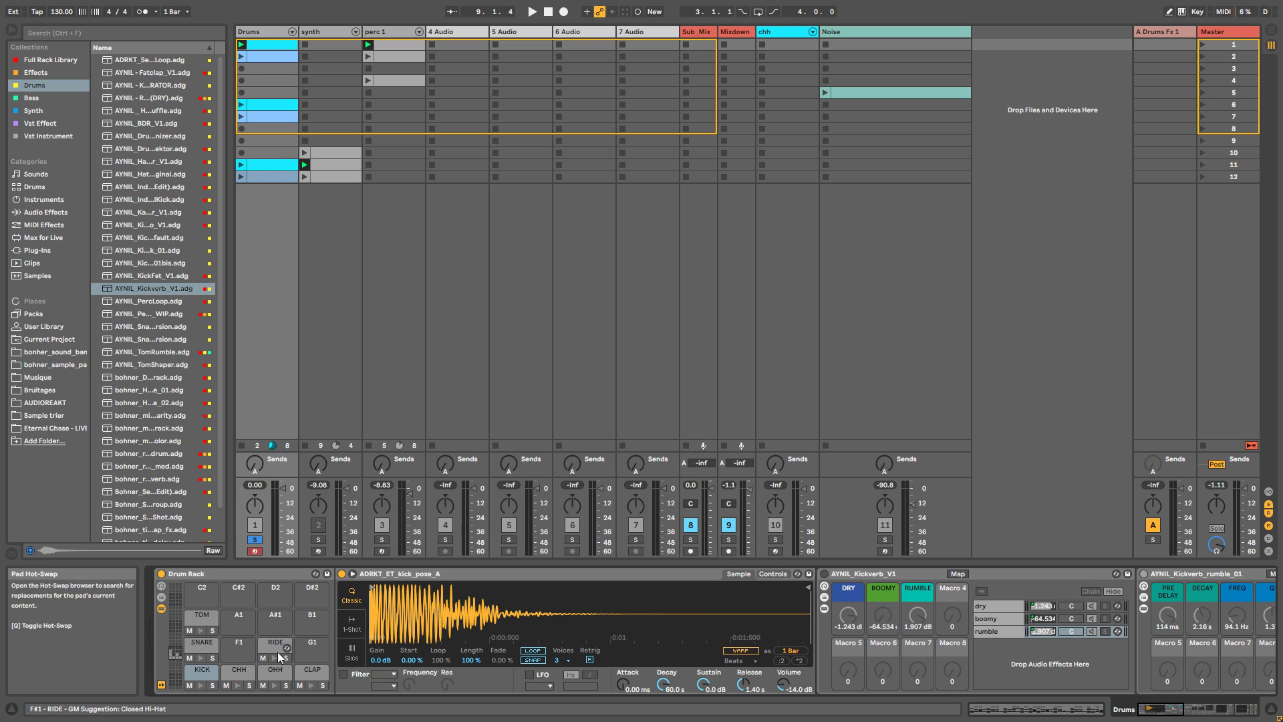
click(211, 657)
key(space)
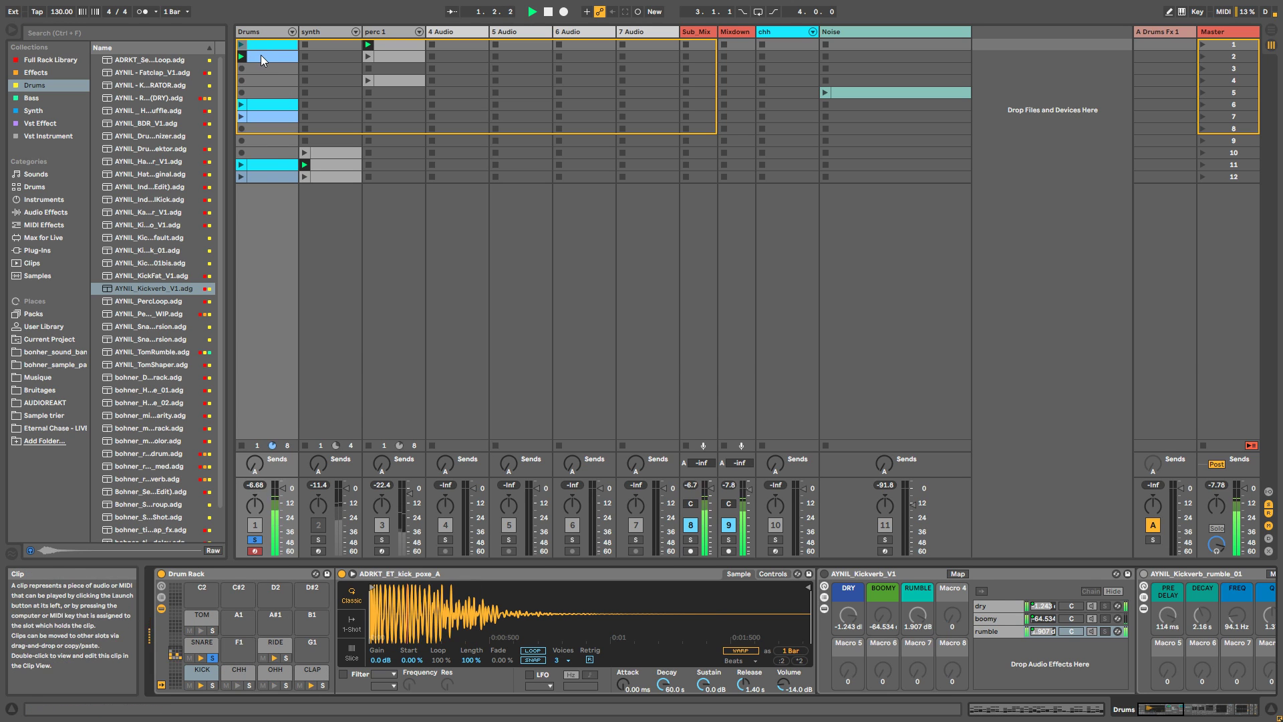
click(261, 55)
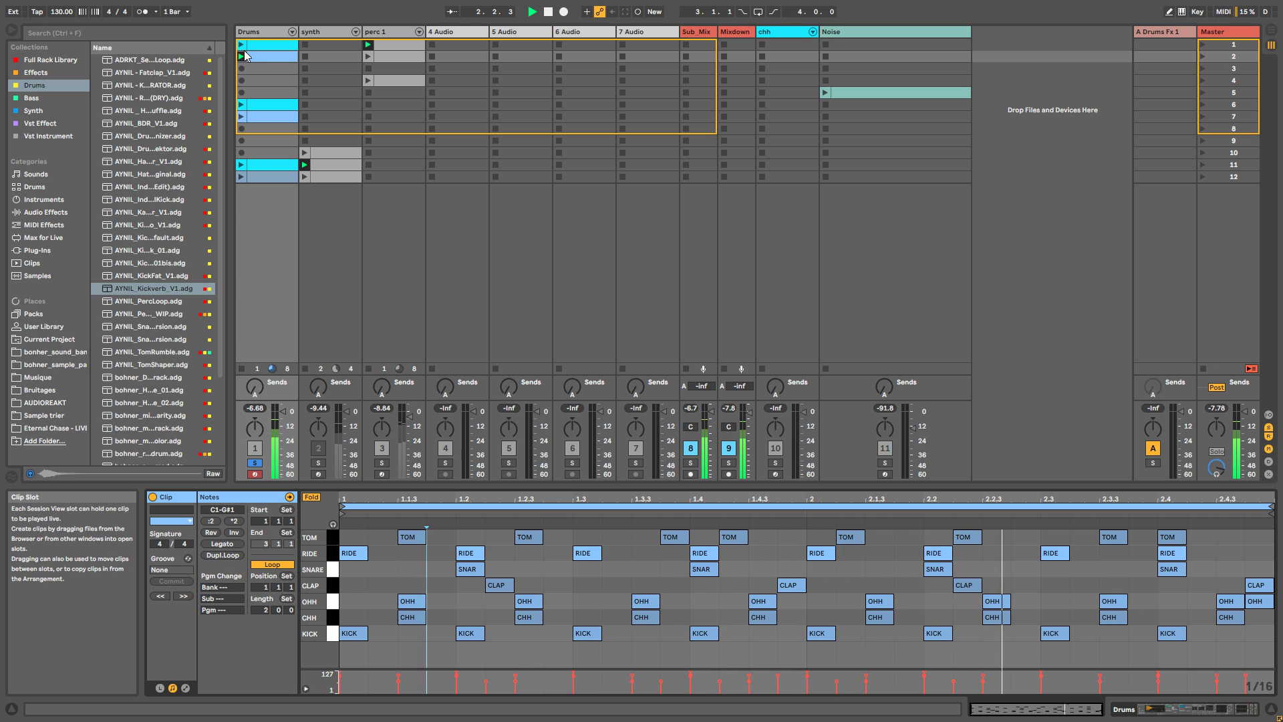
click(266, 47)
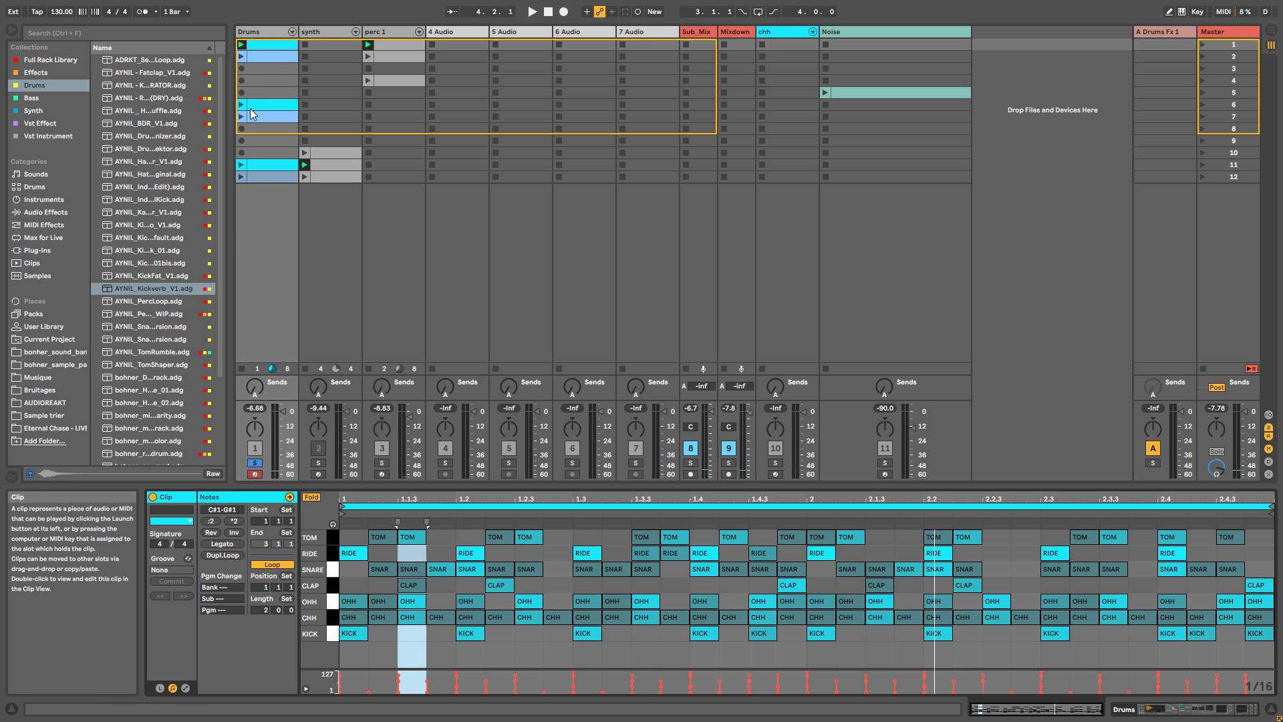
Step: Solo the KICK pad, then relaunch the second and first Drums clips
click(259, 31)
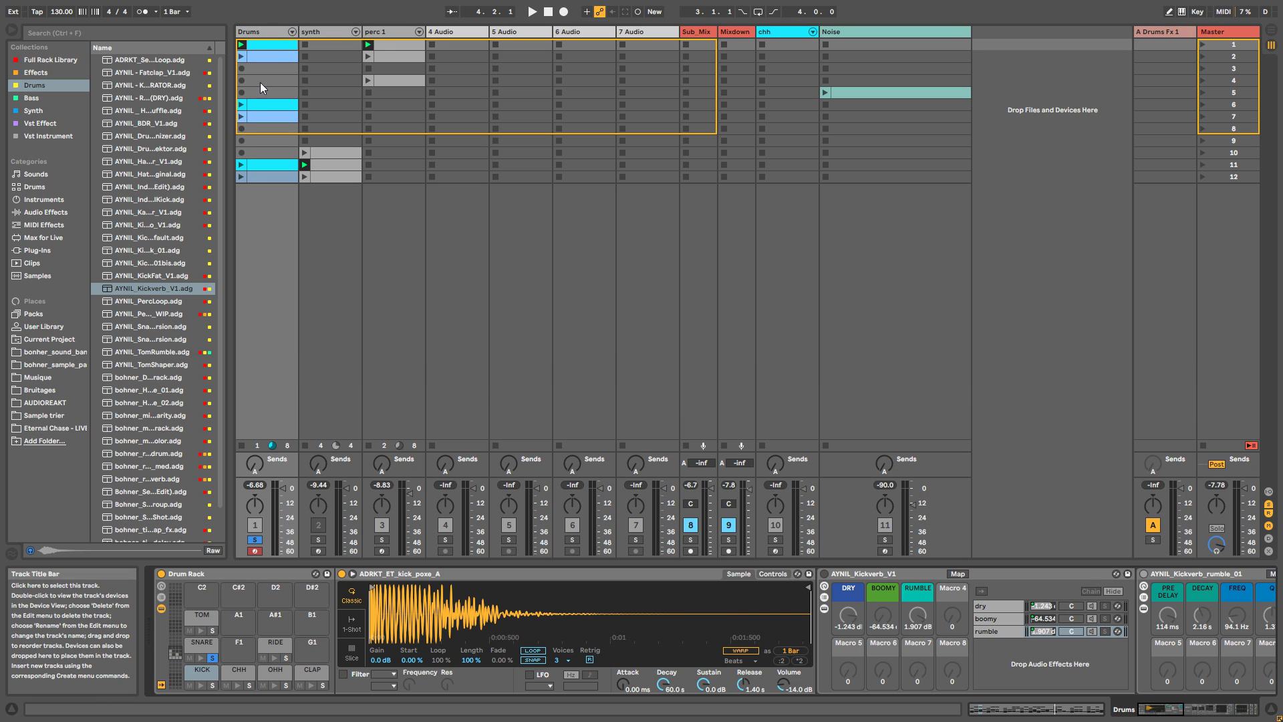
click(216, 684)
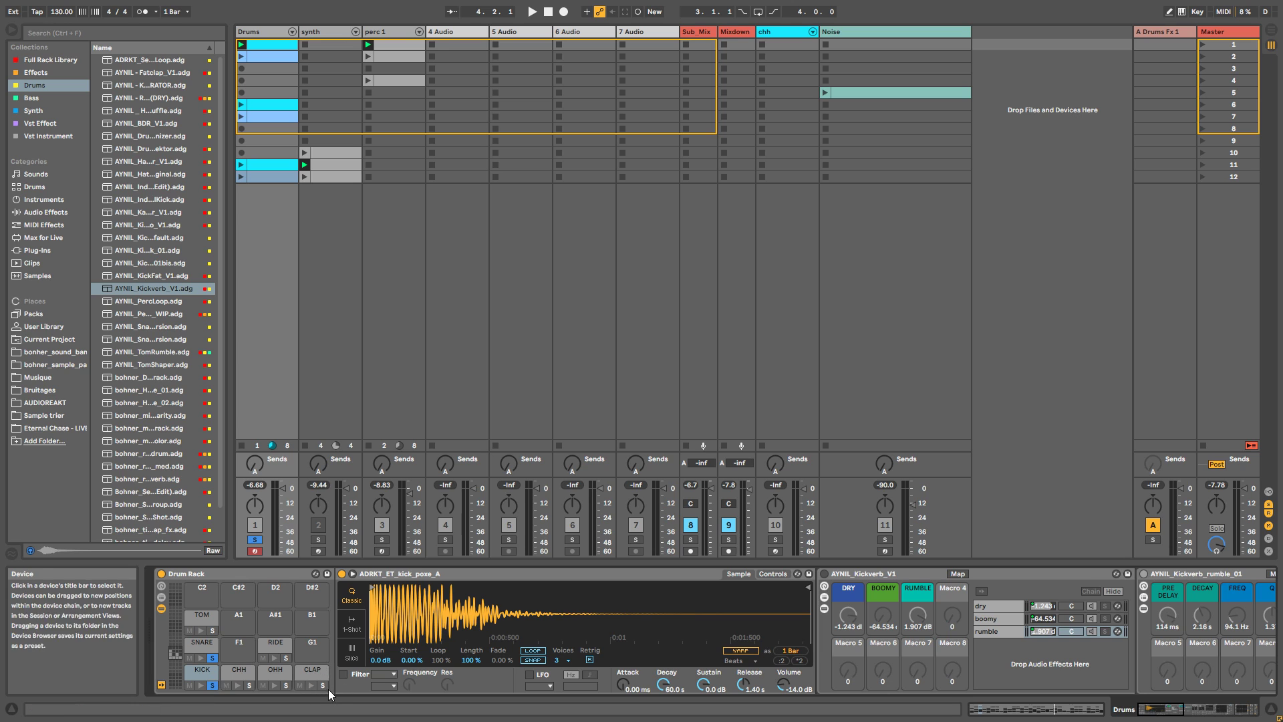
click(243, 57)
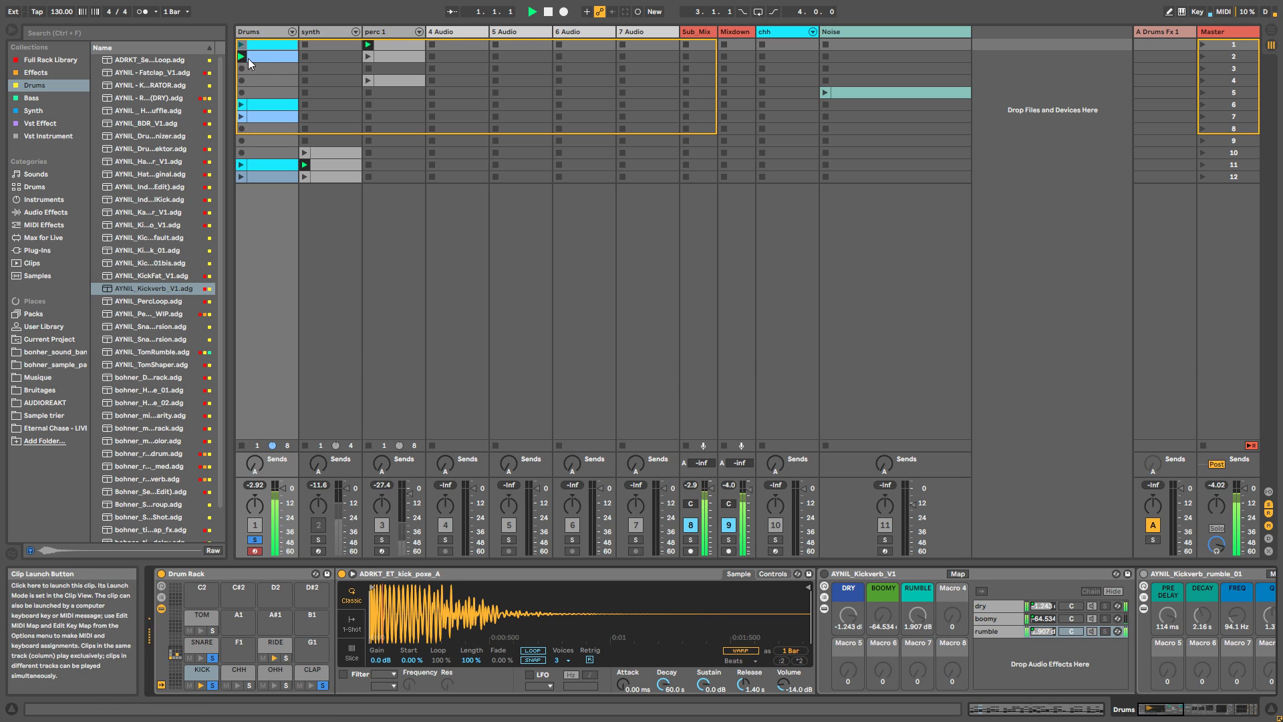
click(259, 56)
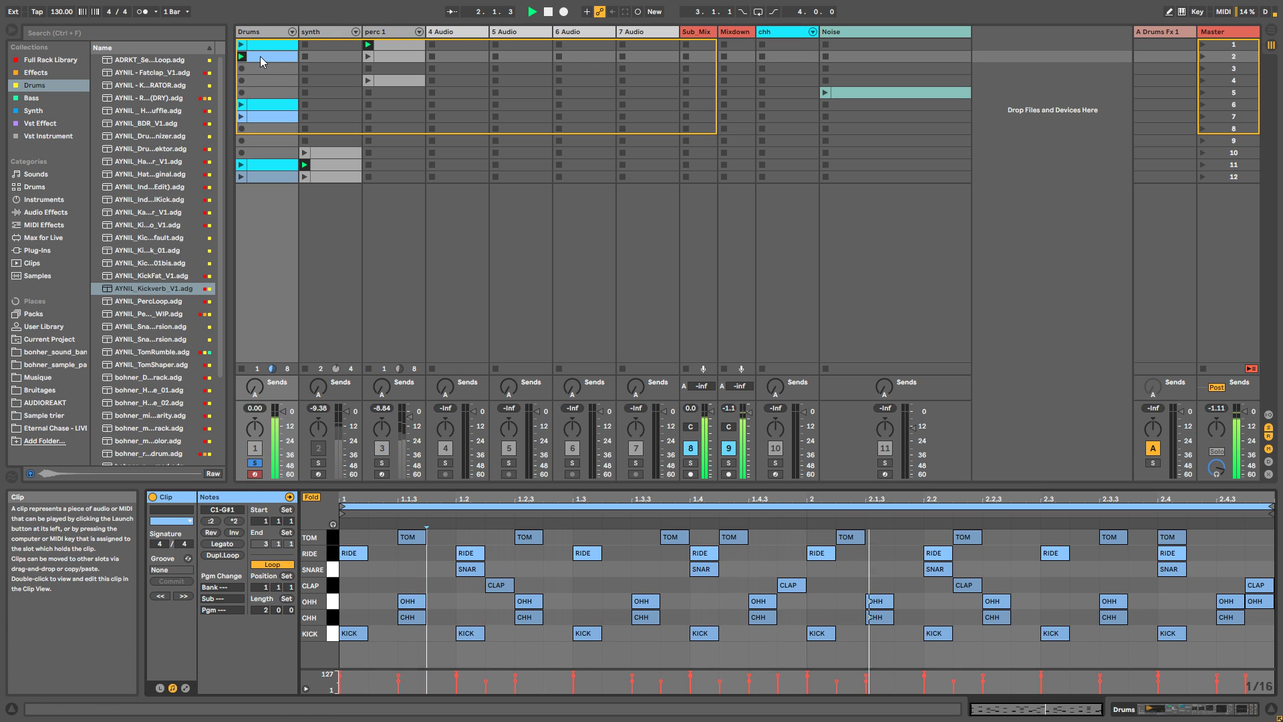
click(241, 46)
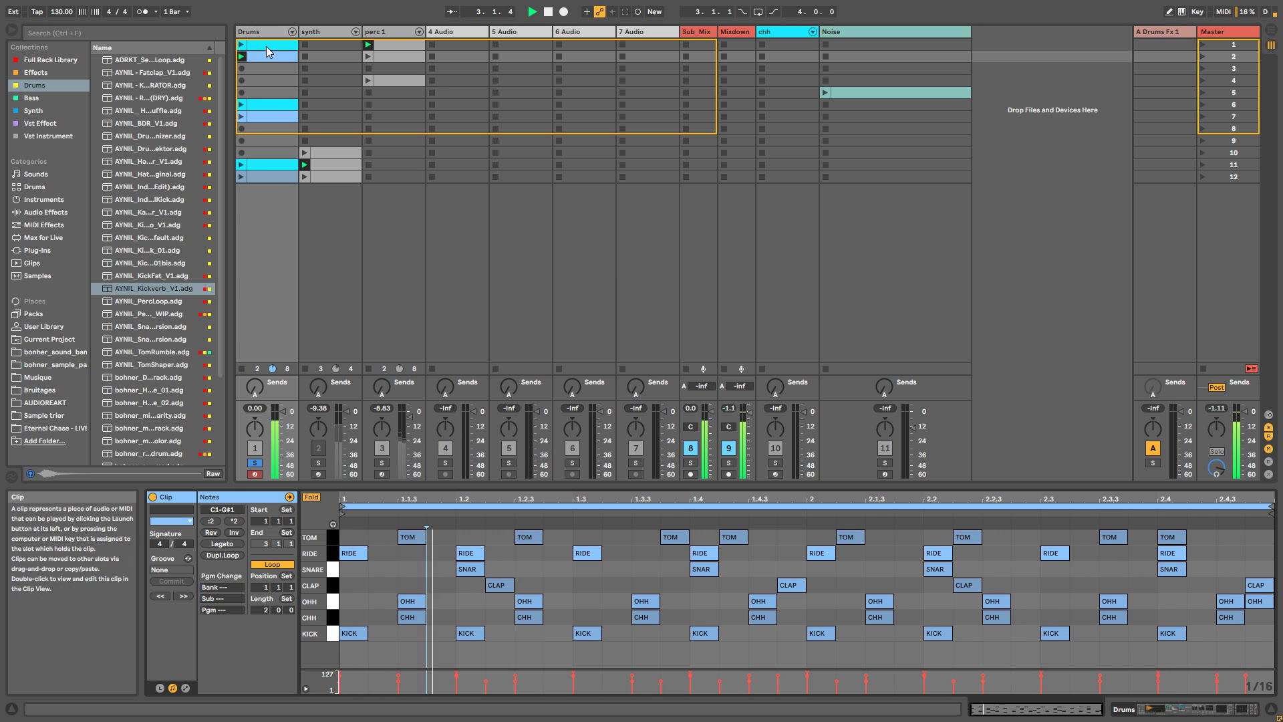
click(262, 46)
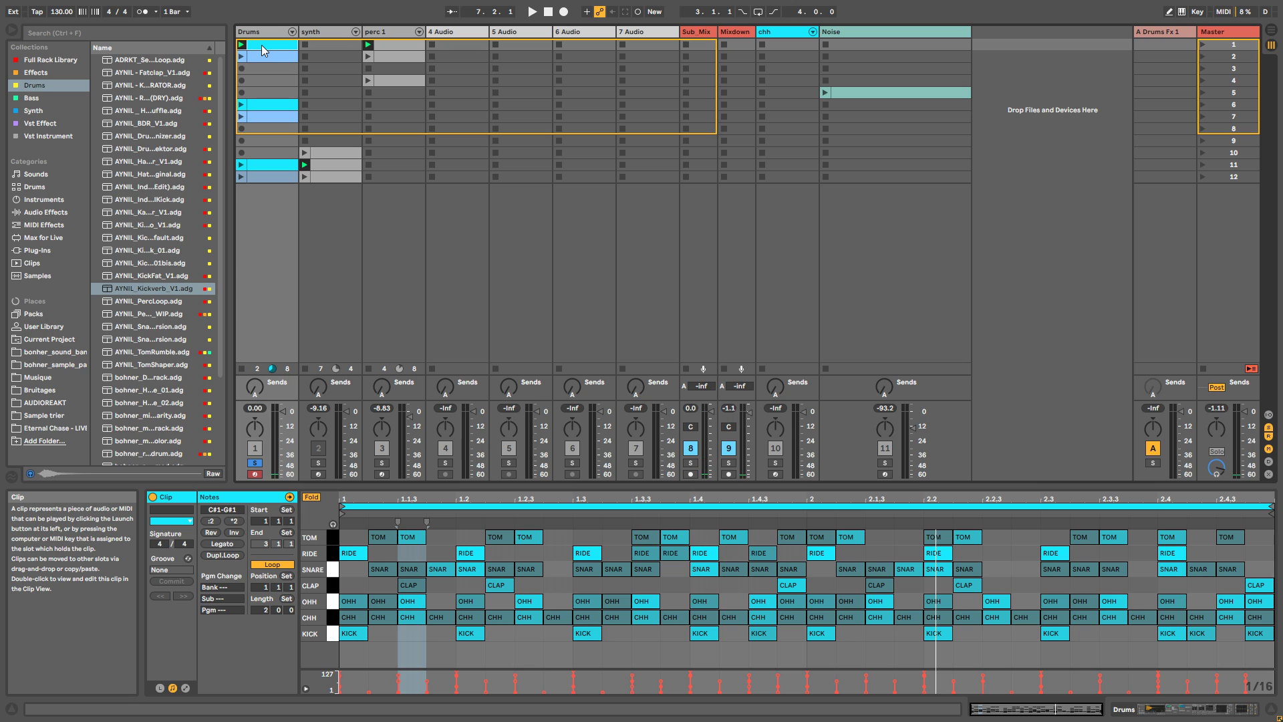
Step: Launch the row 7 Drums clip, turn off the SNARE and CLAP pad solos, and open its notes
click(241, 117)
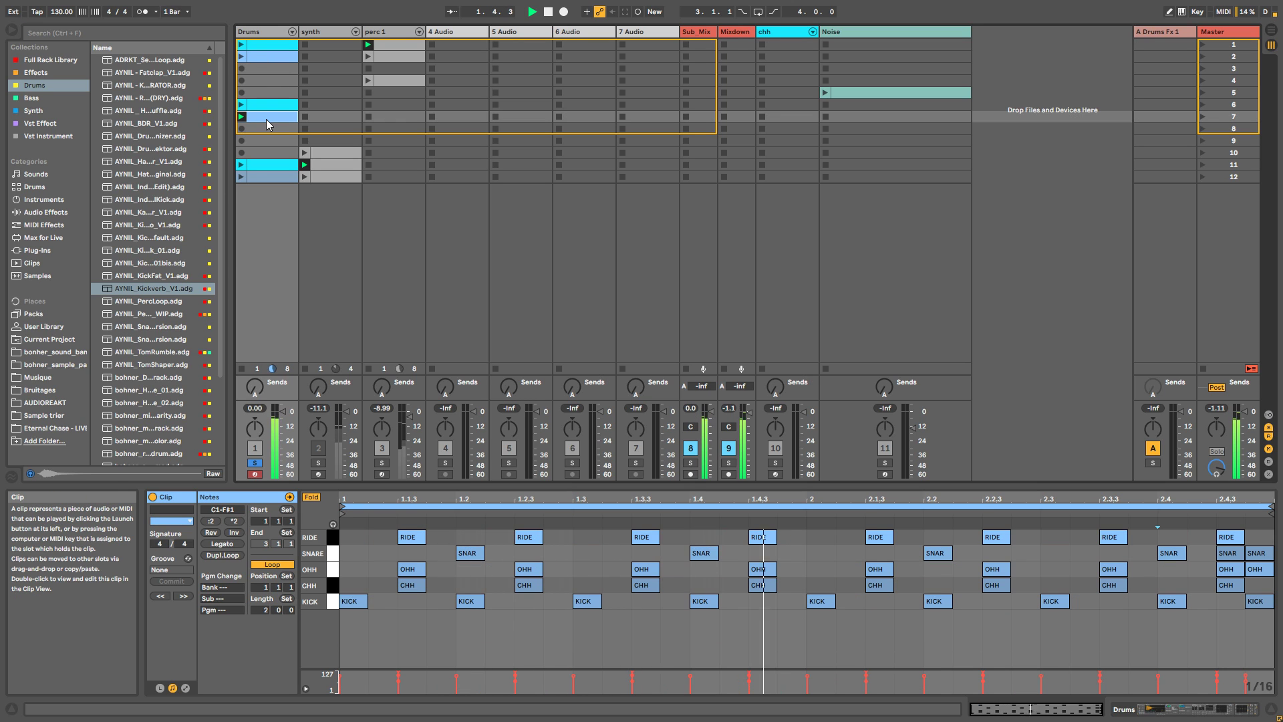
click(268, 31)
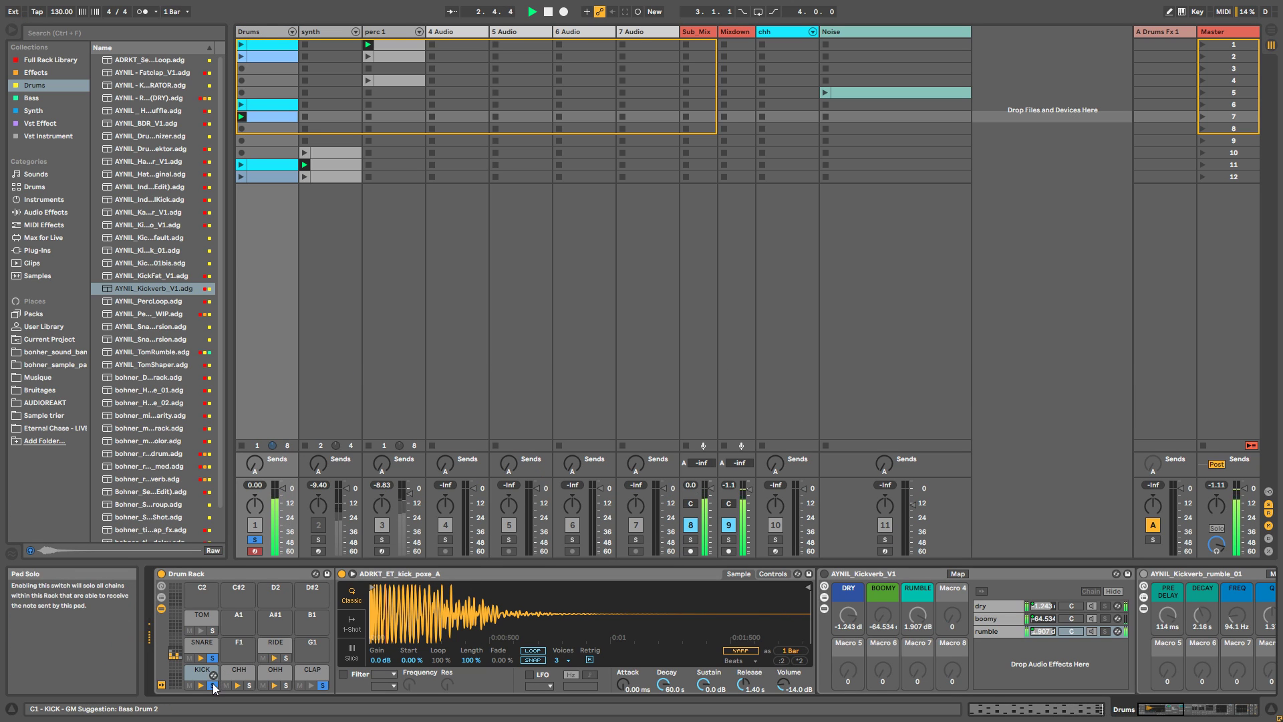
click(212, 658)
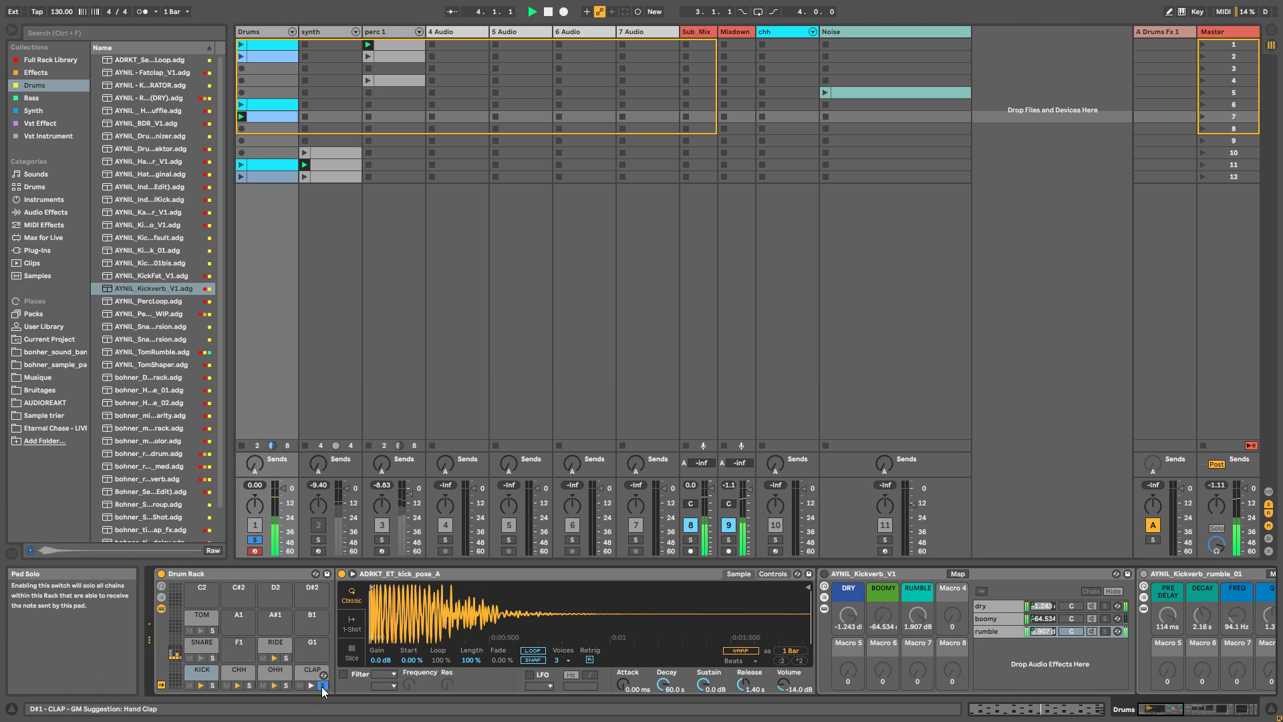
double_click(278, 118)
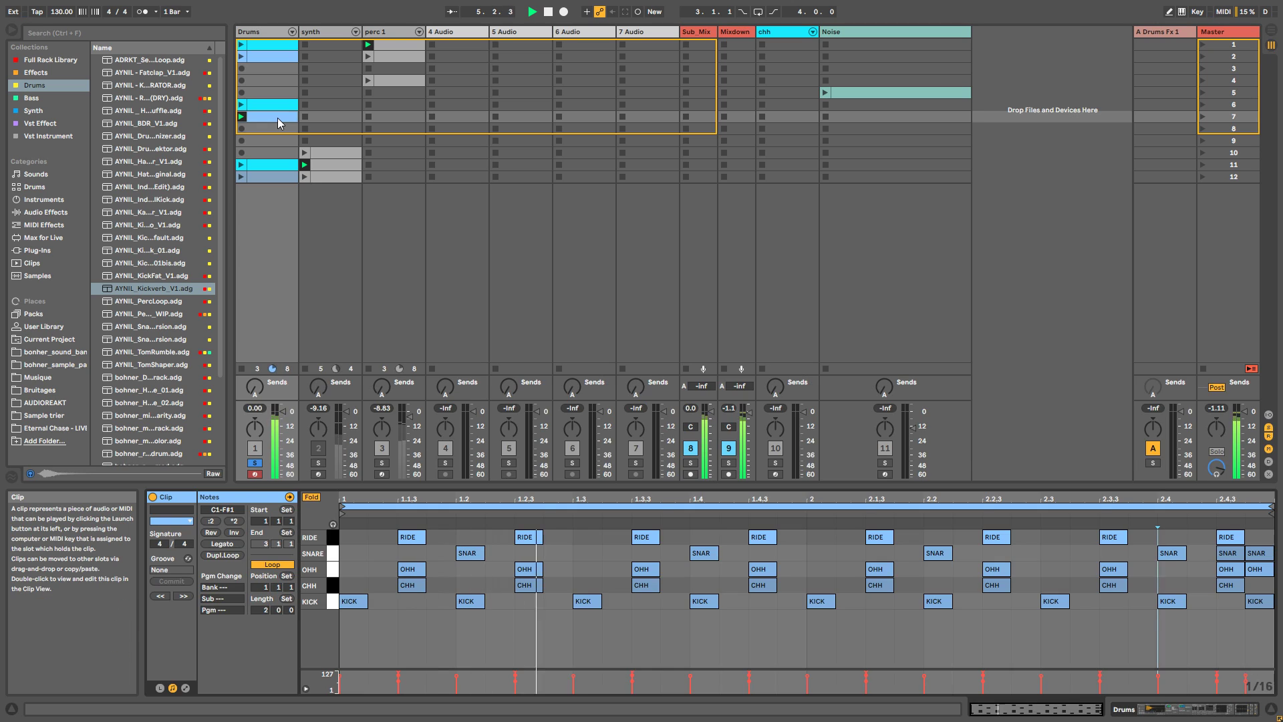
Step: Play the scene 6 then scene 7 Drums clips and show the scene 7 clip's notes
click(243, 105)
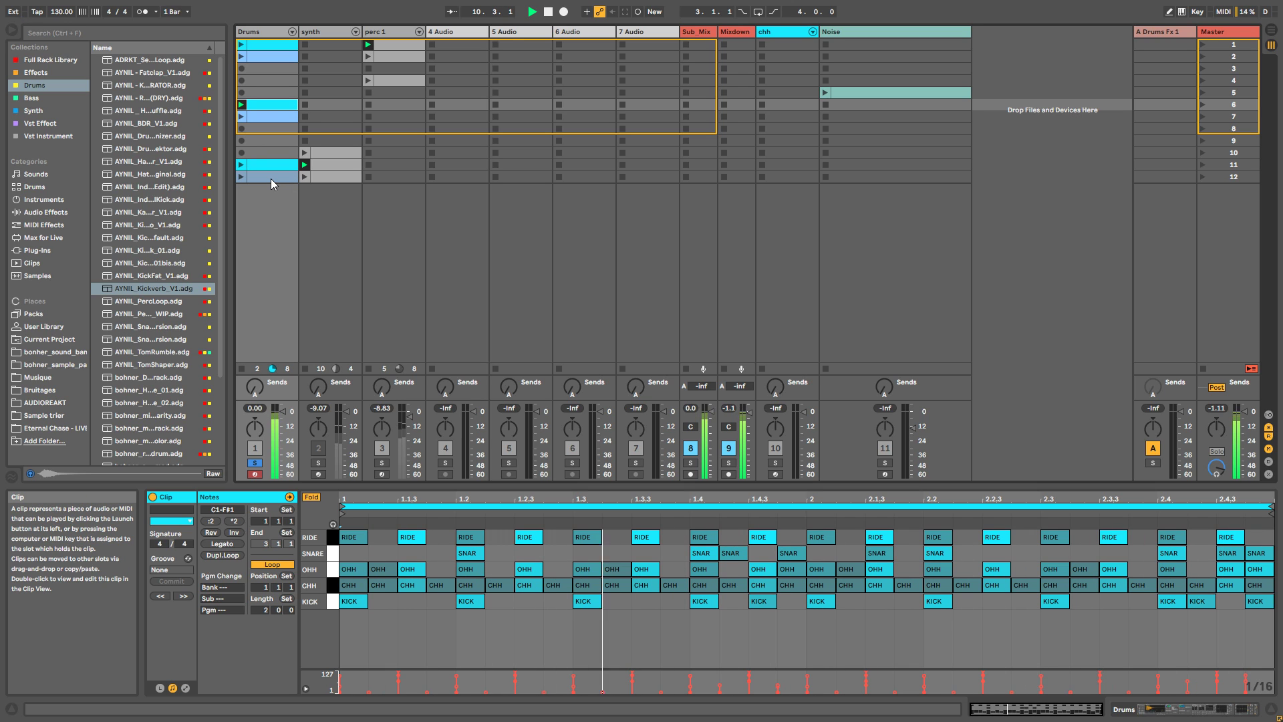
click(241, 117)
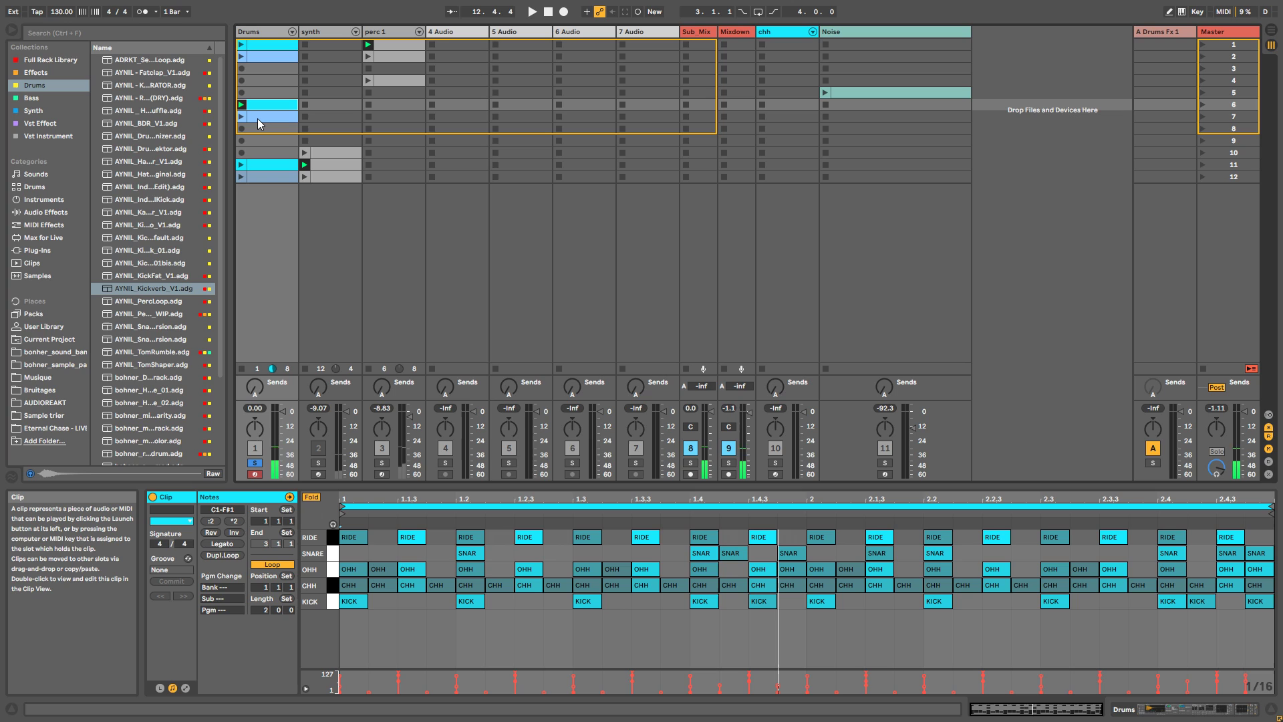
click(258, 118)
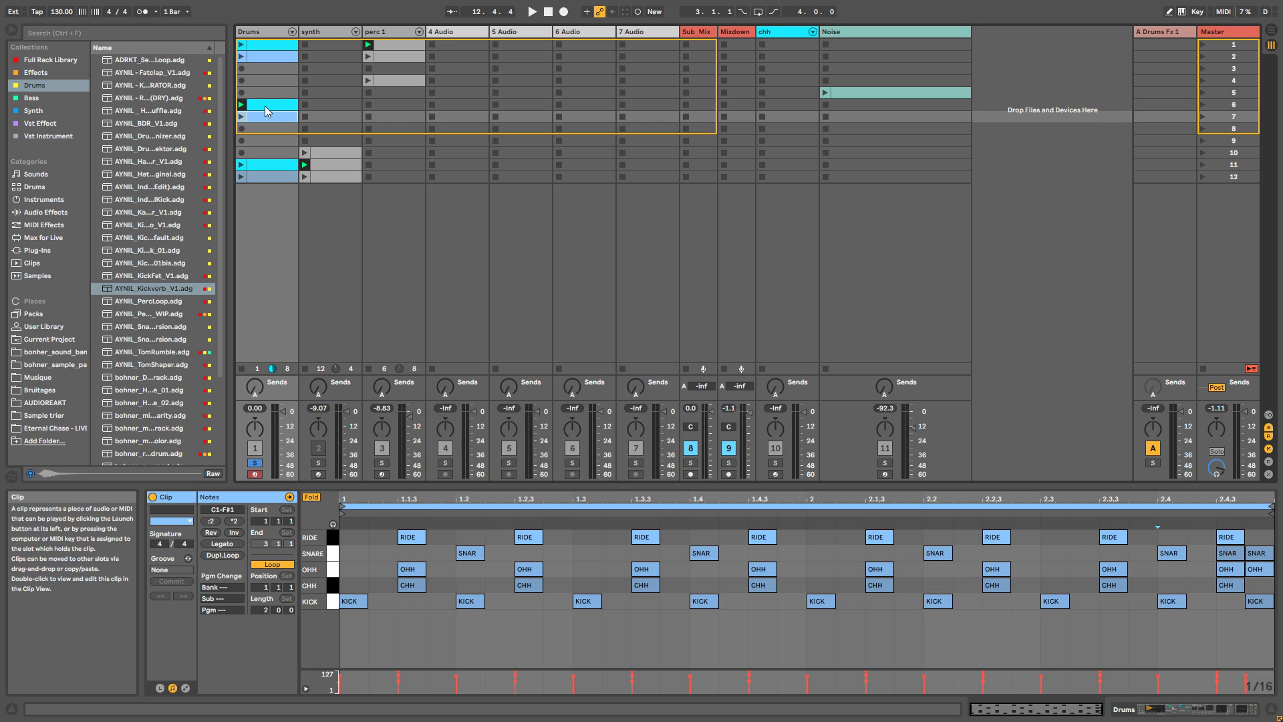
click(267, 175)
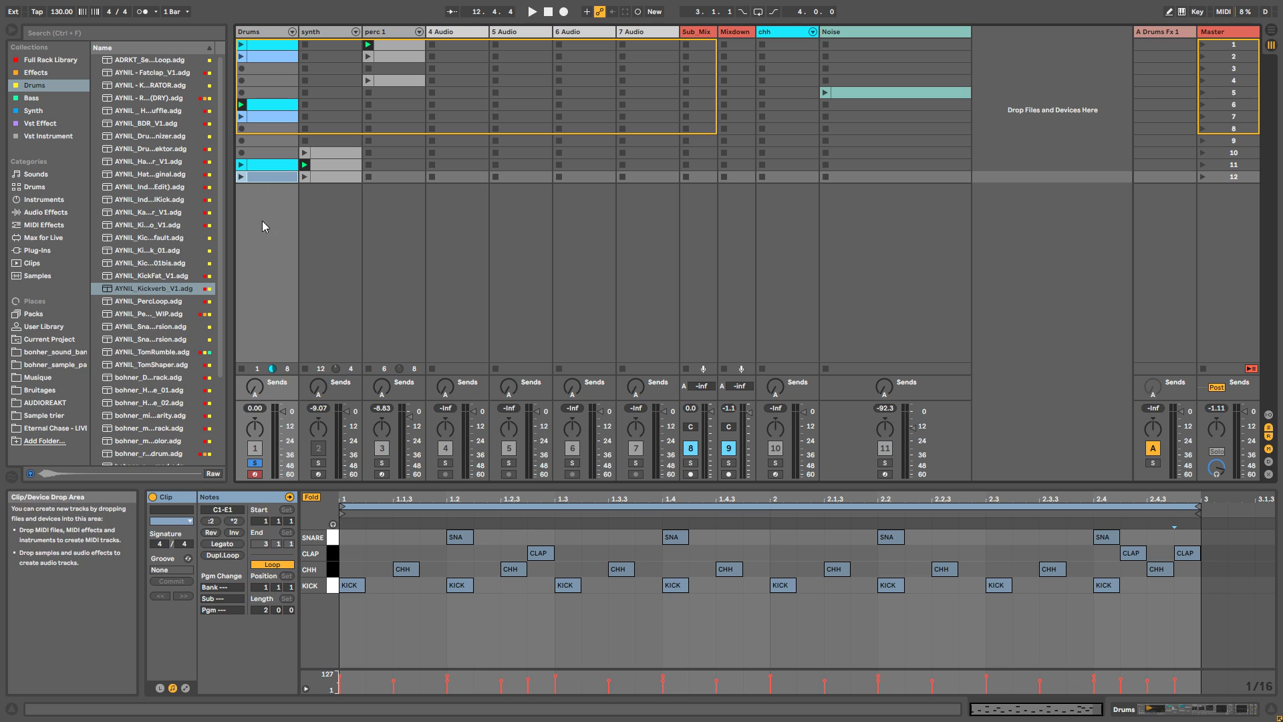
click(242, 177)
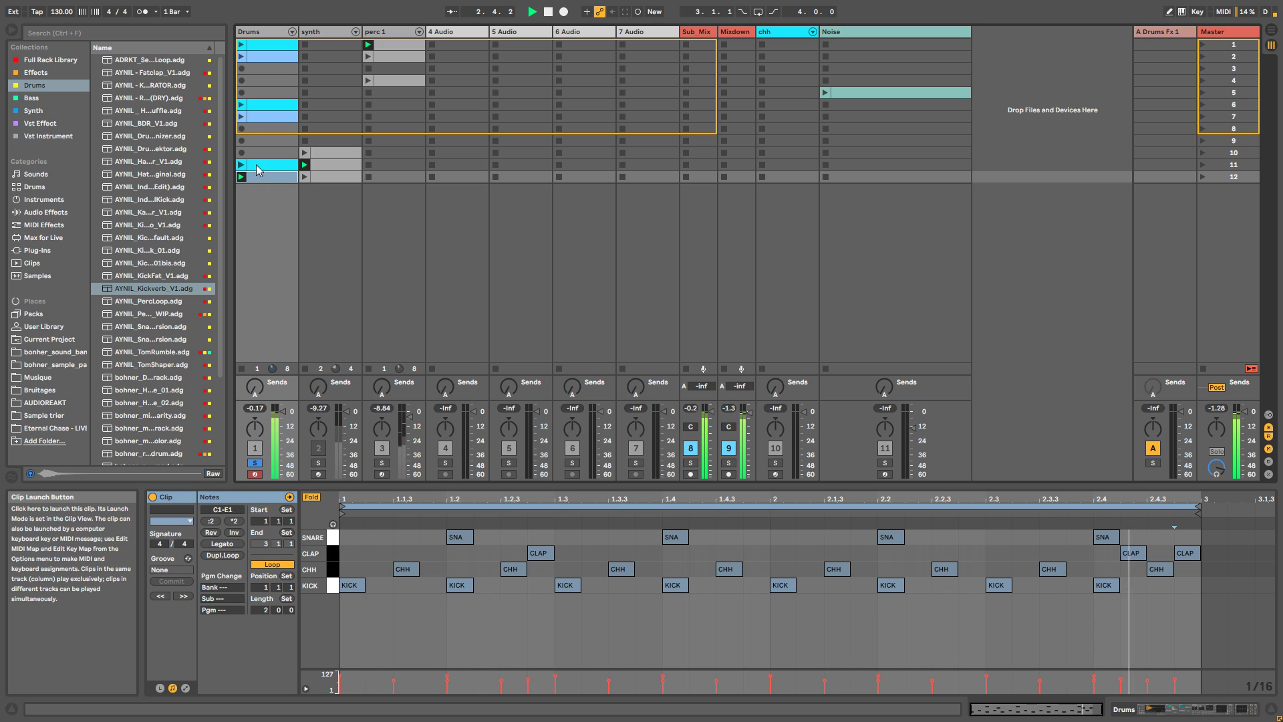
click(271, 167)
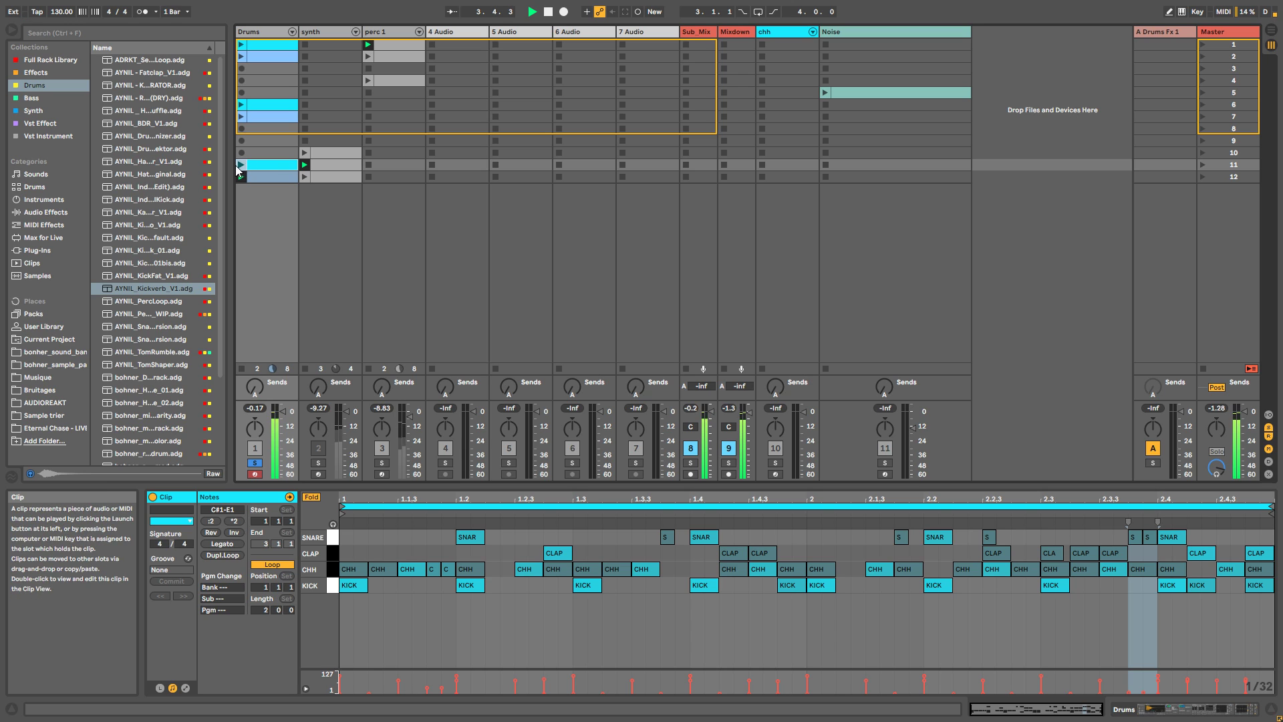
click(241, 166)
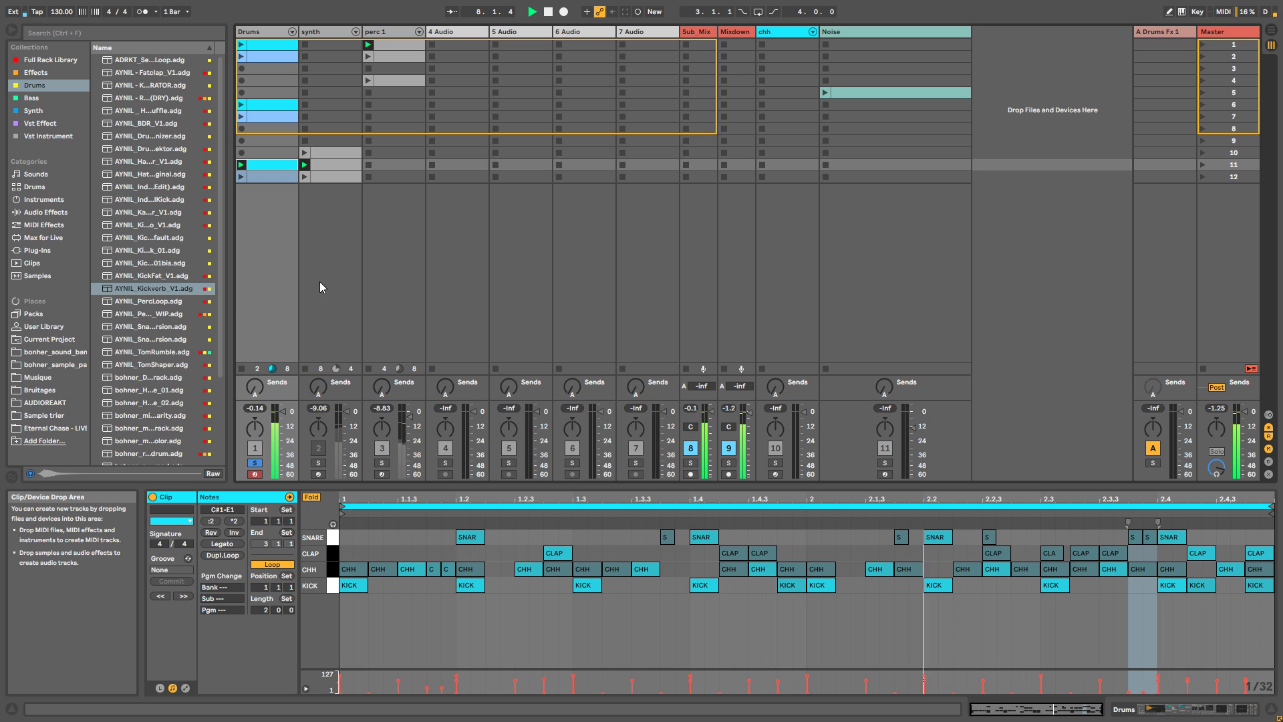
click(275, 177)
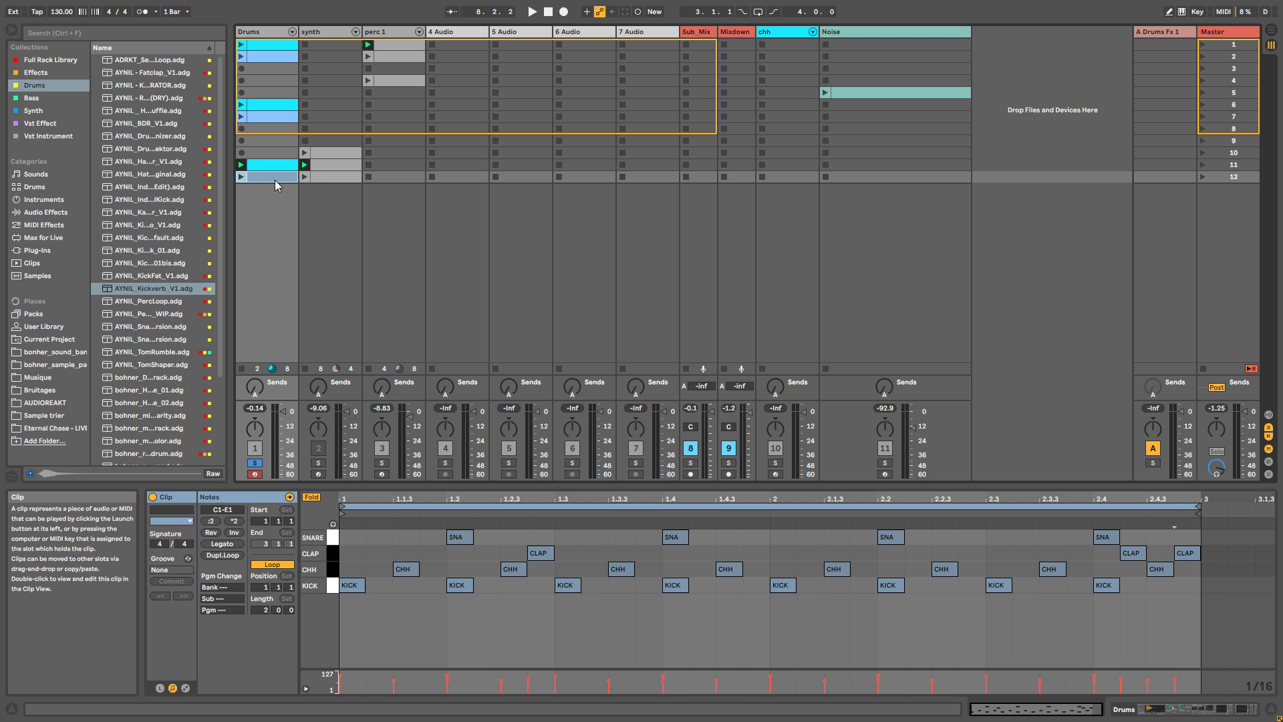
click(365, 578)
click(294, 164)
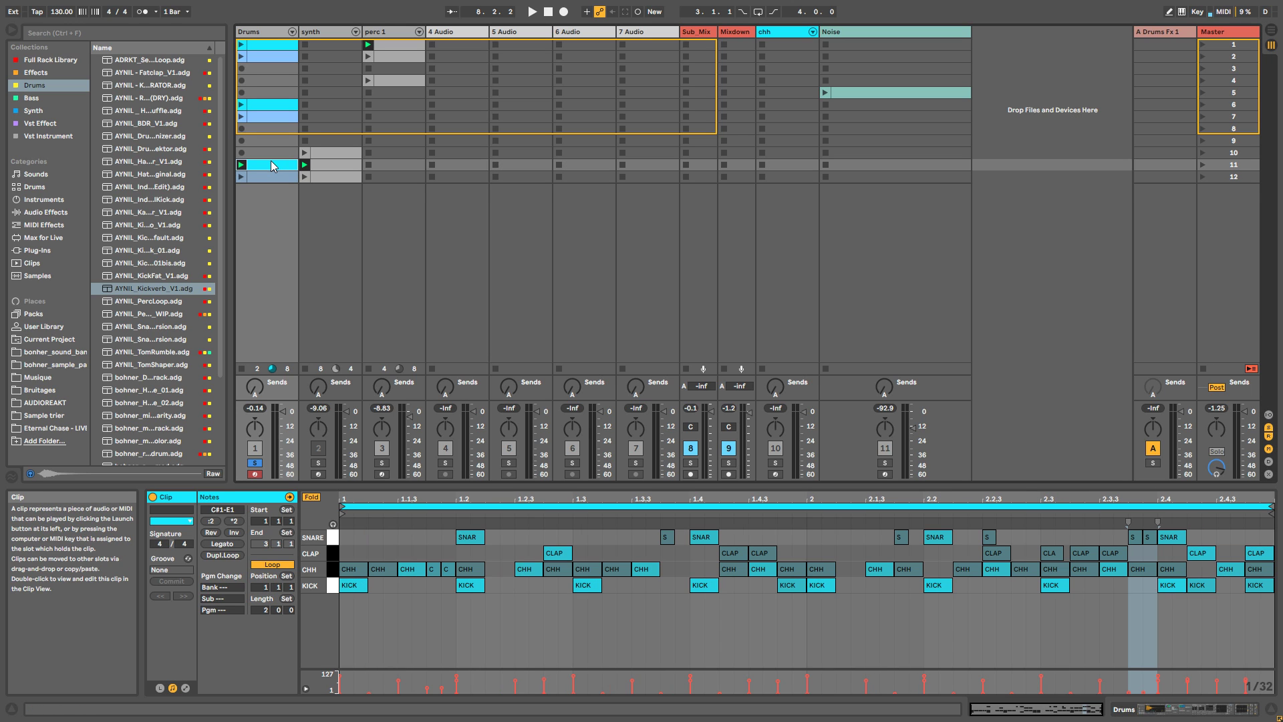
click(266, 174)
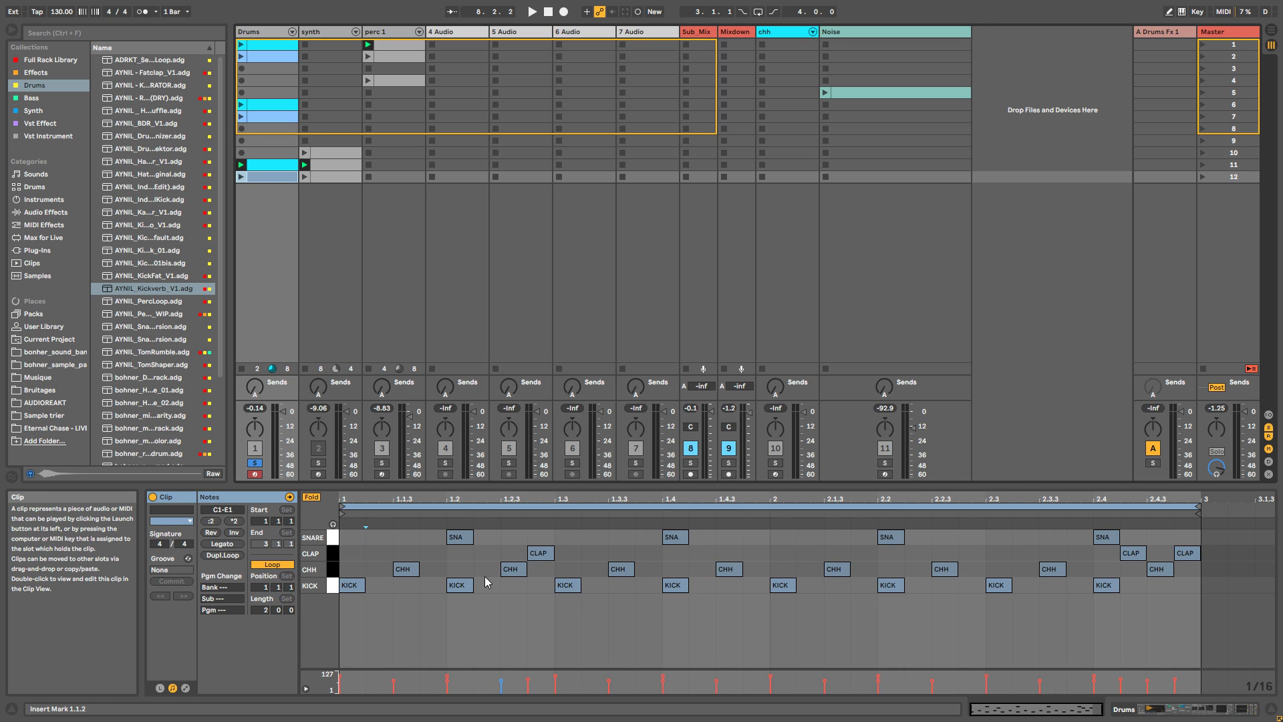
Step: Draw CHH ghost notes at 1.1, 1.1.2, 1.2.2, 1.3.4, 1.4.2 and 1.4.4, then play the scene 12 clip
drag(378, 564, 584, 569)
click(459, 572)
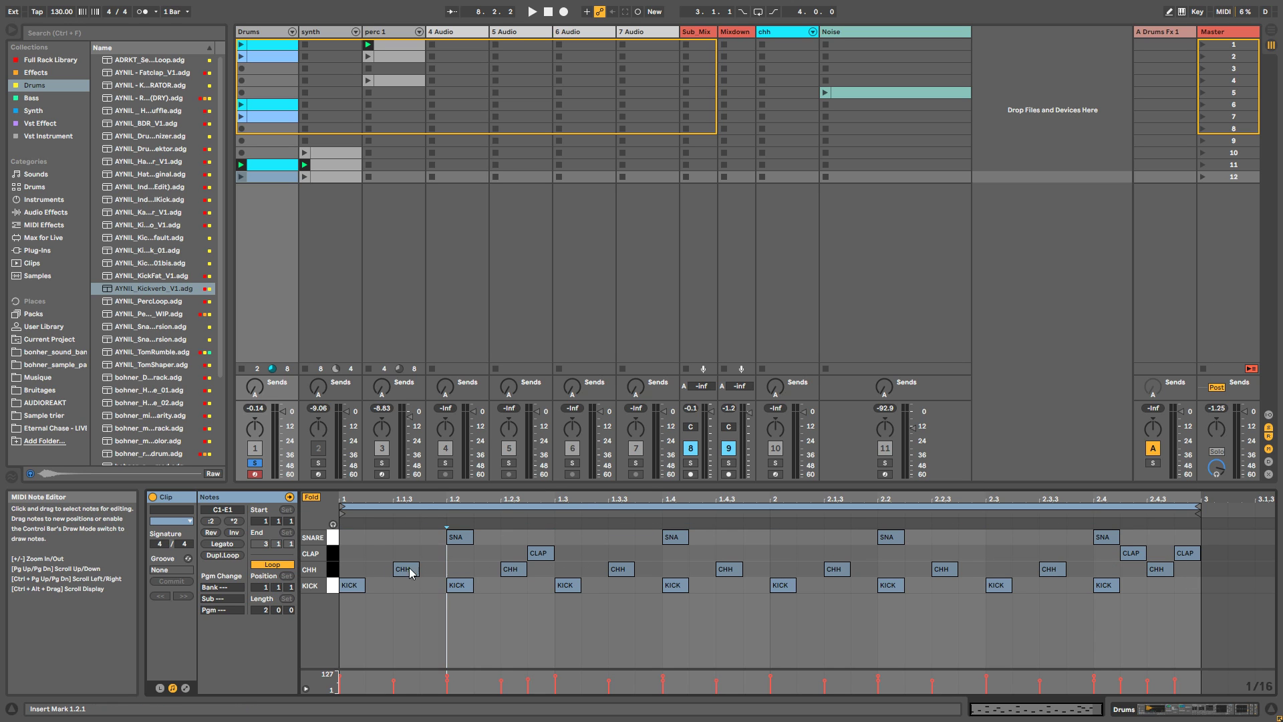
double_click(354, 570)
double_click(380, 570)
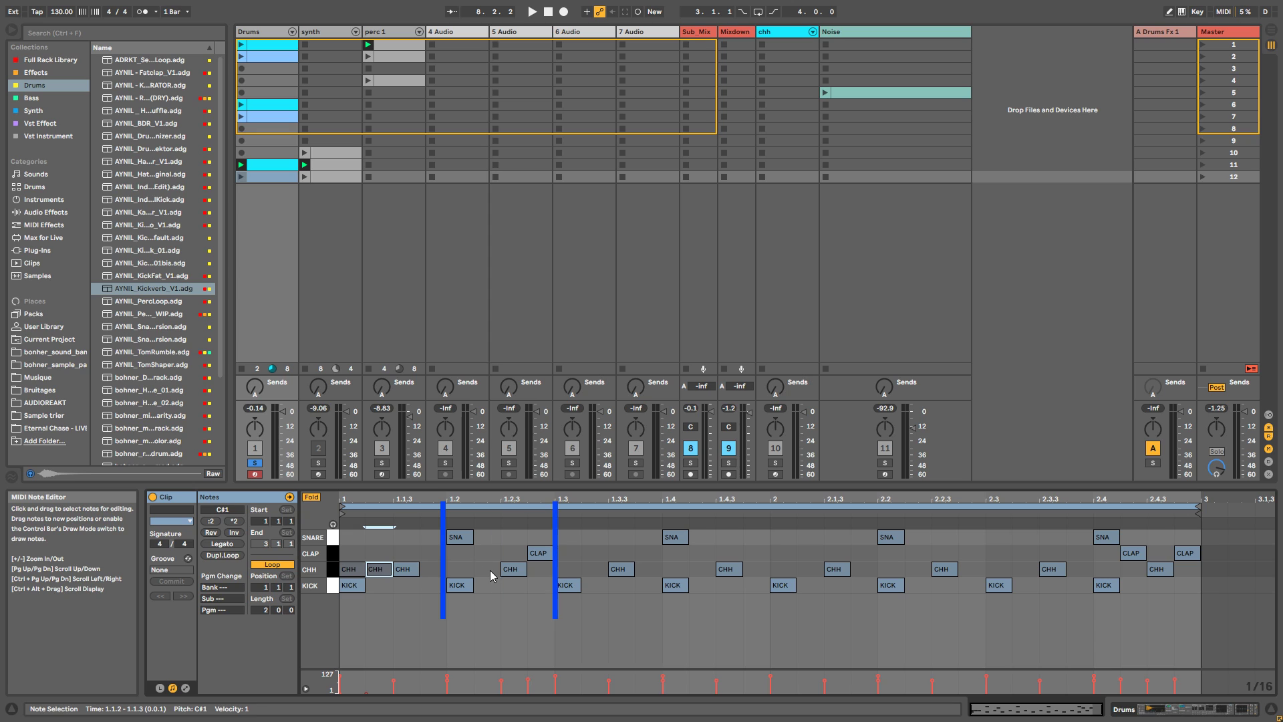
double_click(490, 570)
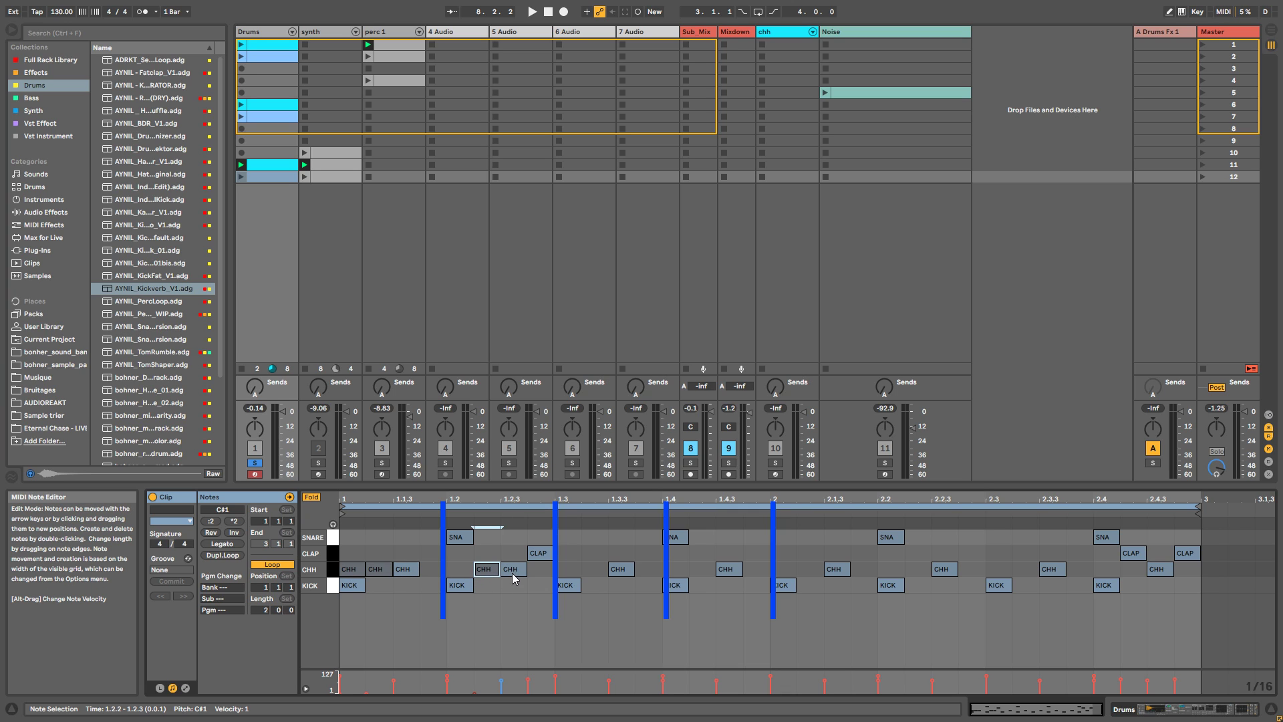
double_click(655, 574)
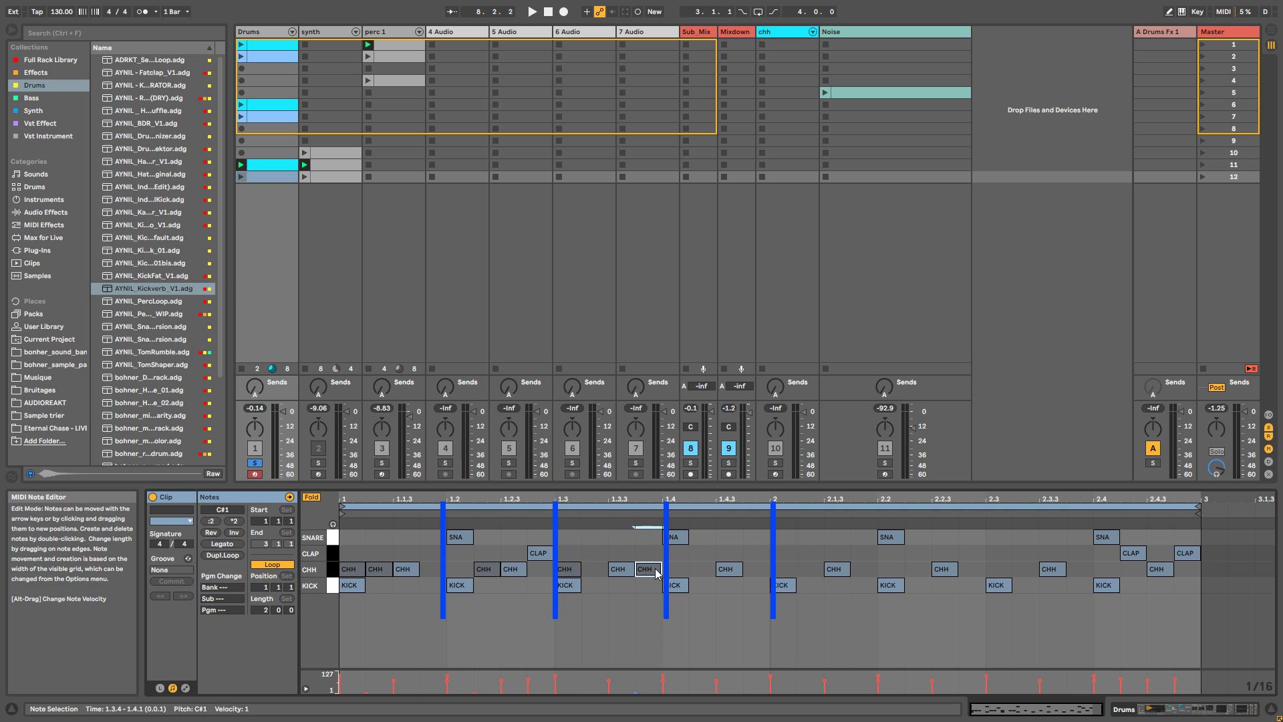
double_click(702, 569)
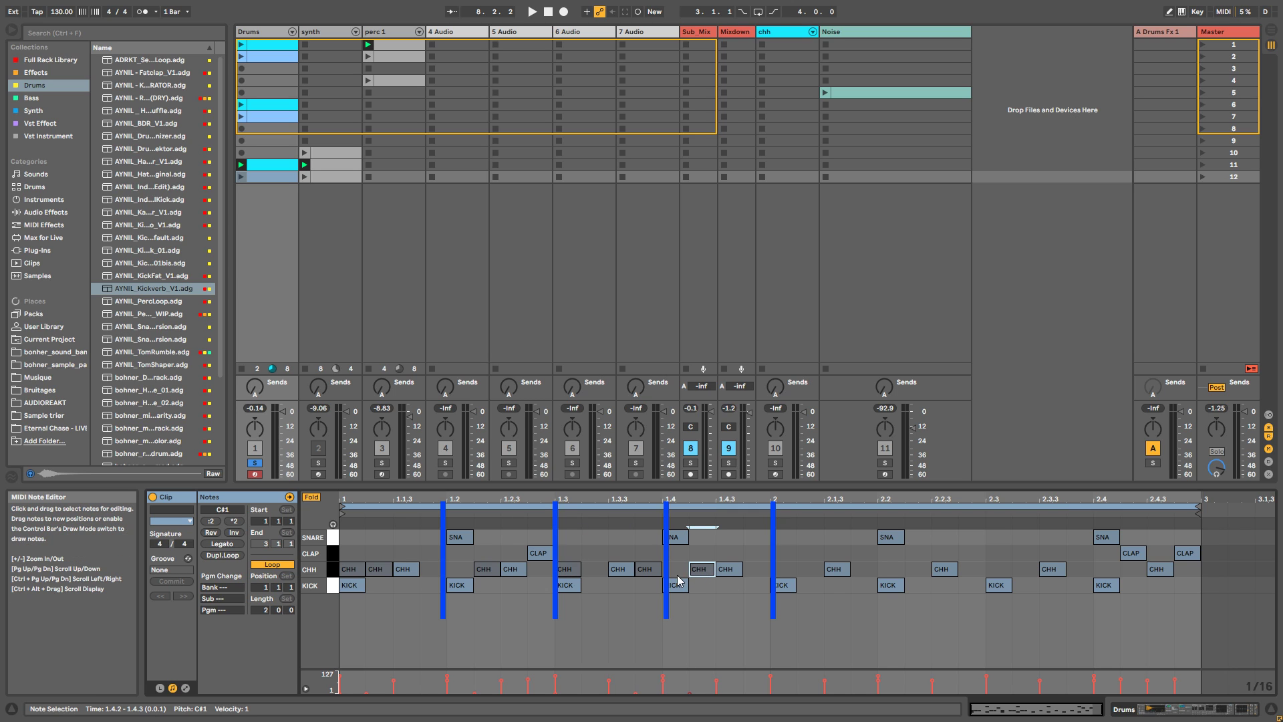
double_click(755, 568)
click(245, 178)
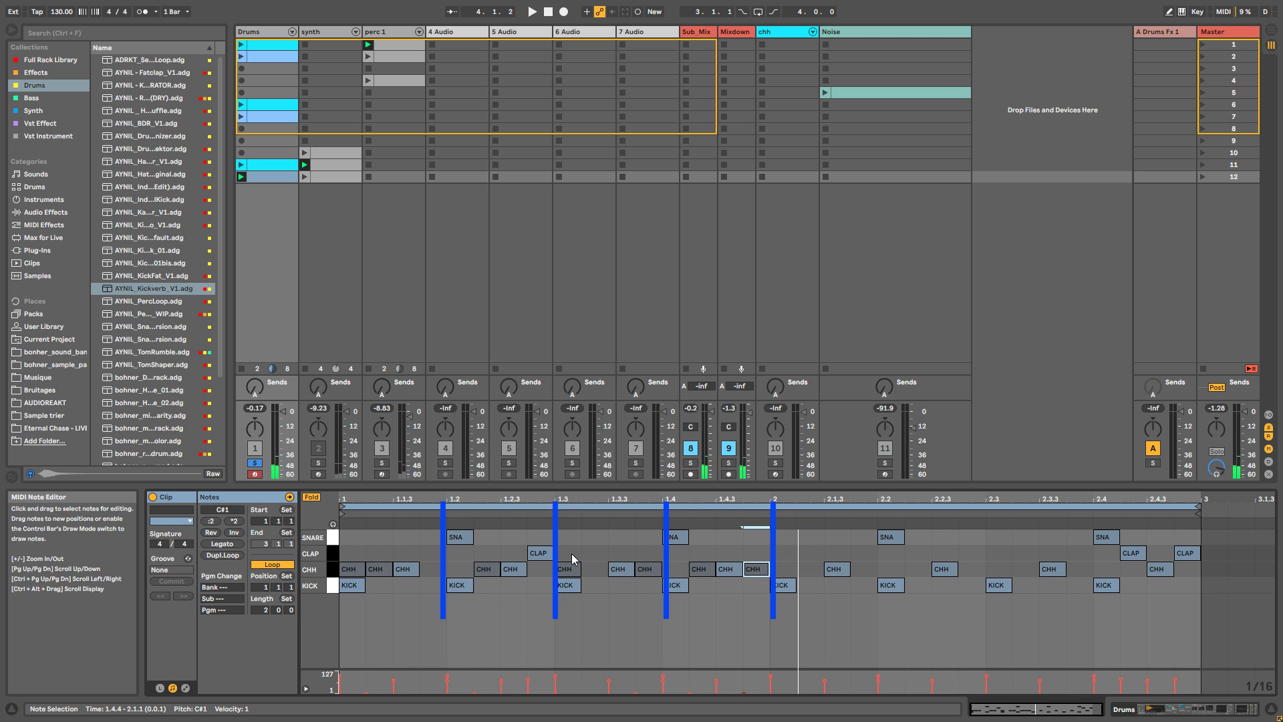
Step: Add clap ghost notes at 1.2.3, 1.4.3 and 2.1.3 plus a snare ghost note, auditioning each
click(515, 552)
double_click(515, 552)
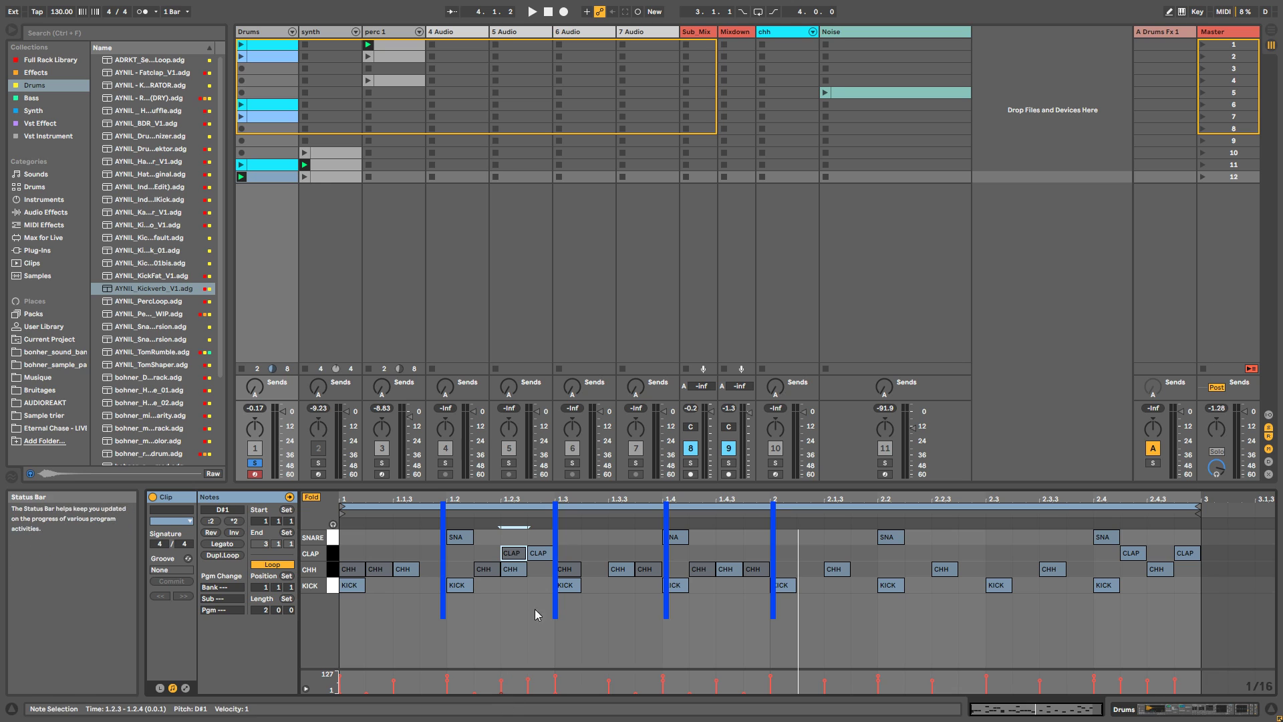
key(space)
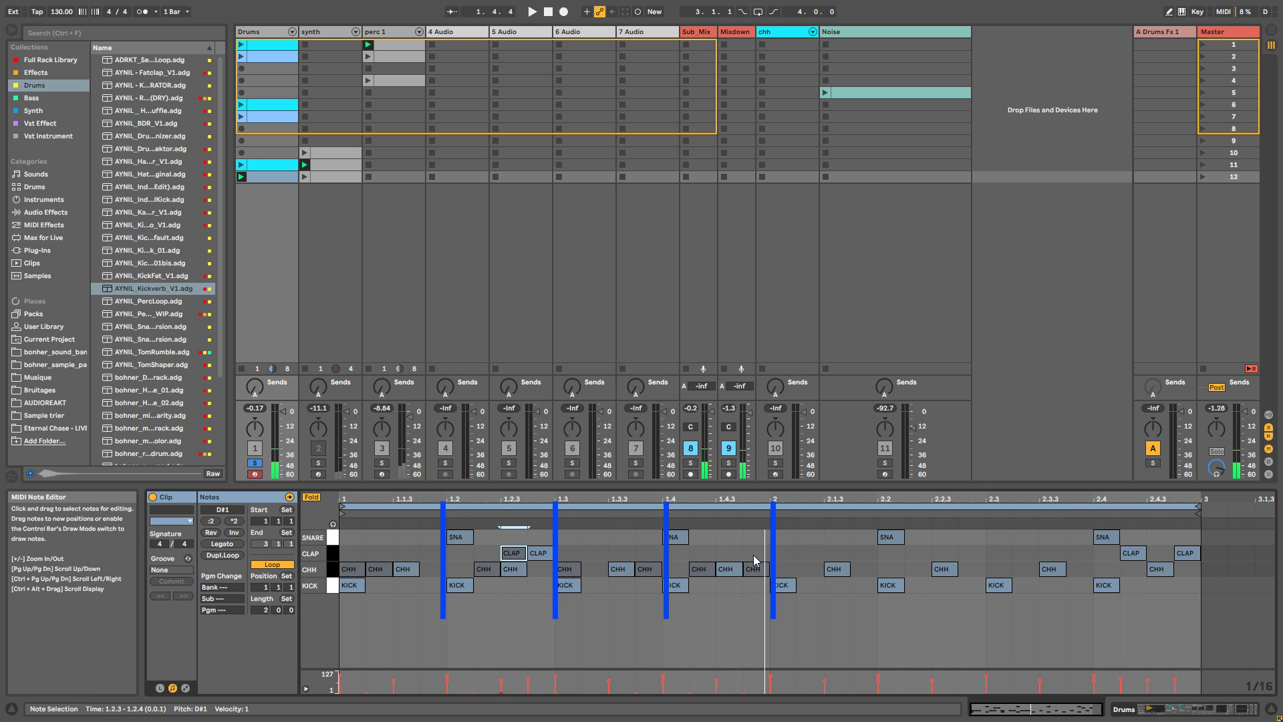
double_click(752, 553)
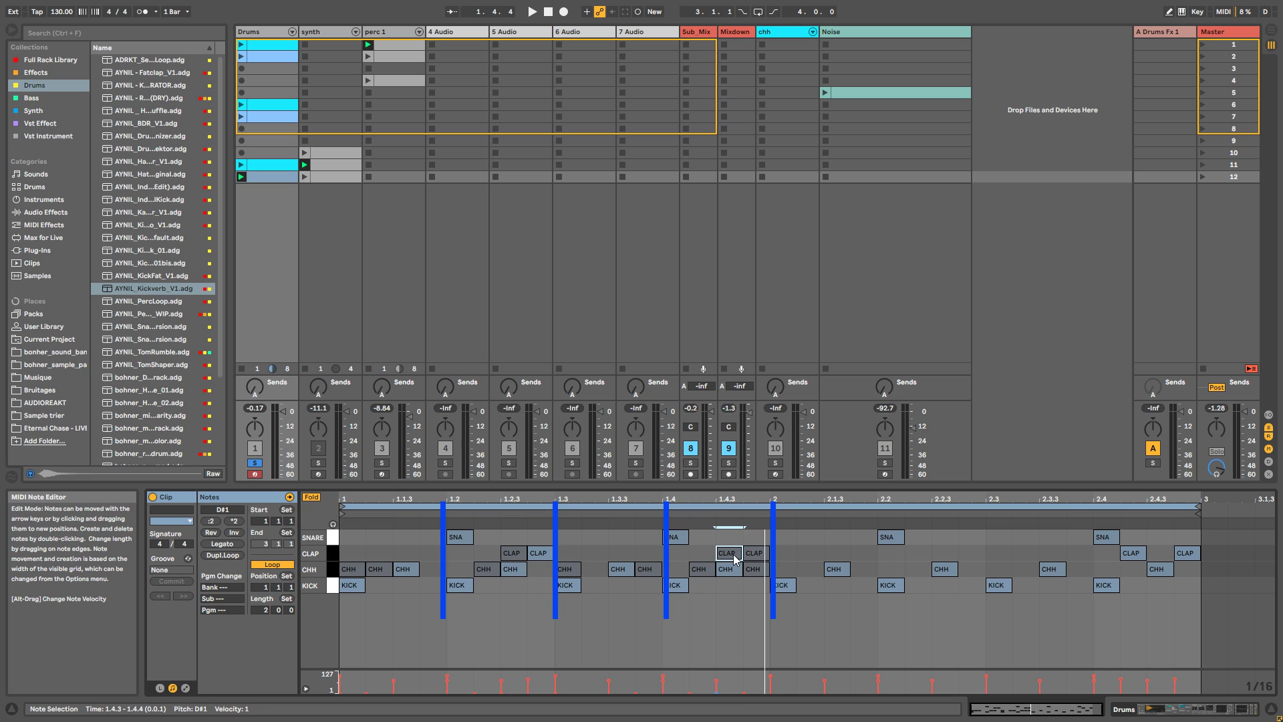
double_click(835, 553)
drag(765, 554, 808, 556)
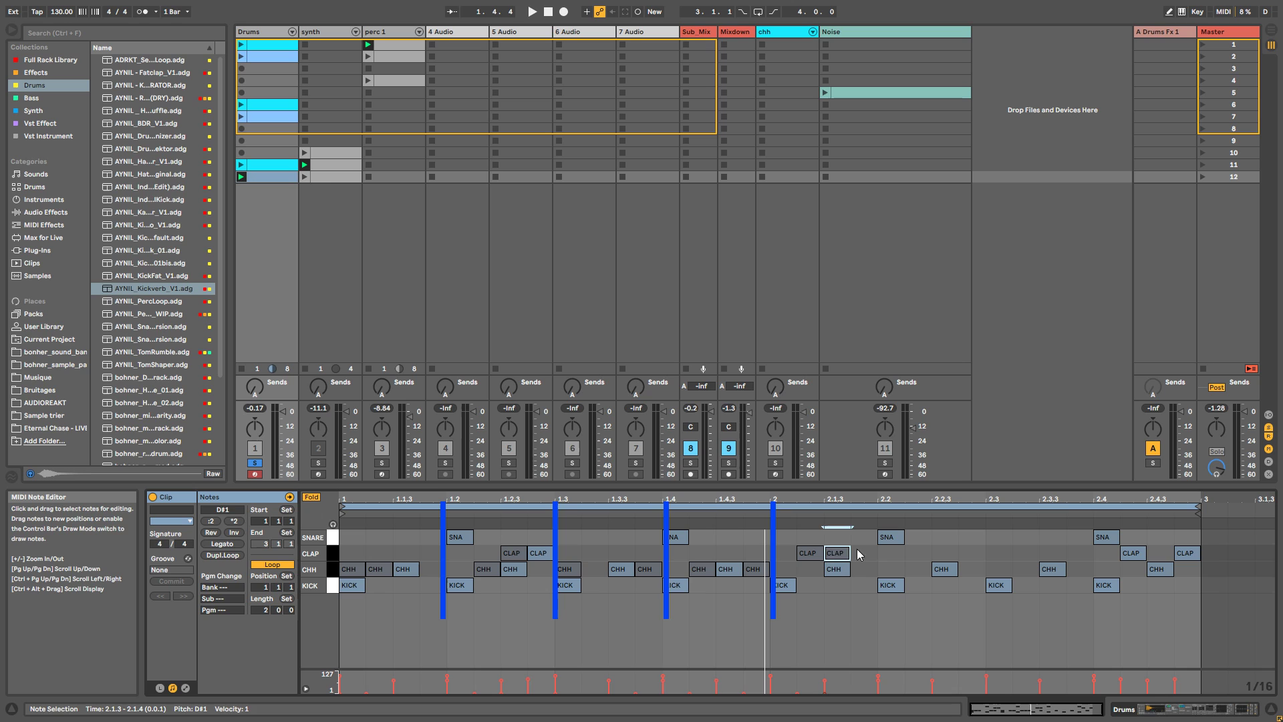
key(space)
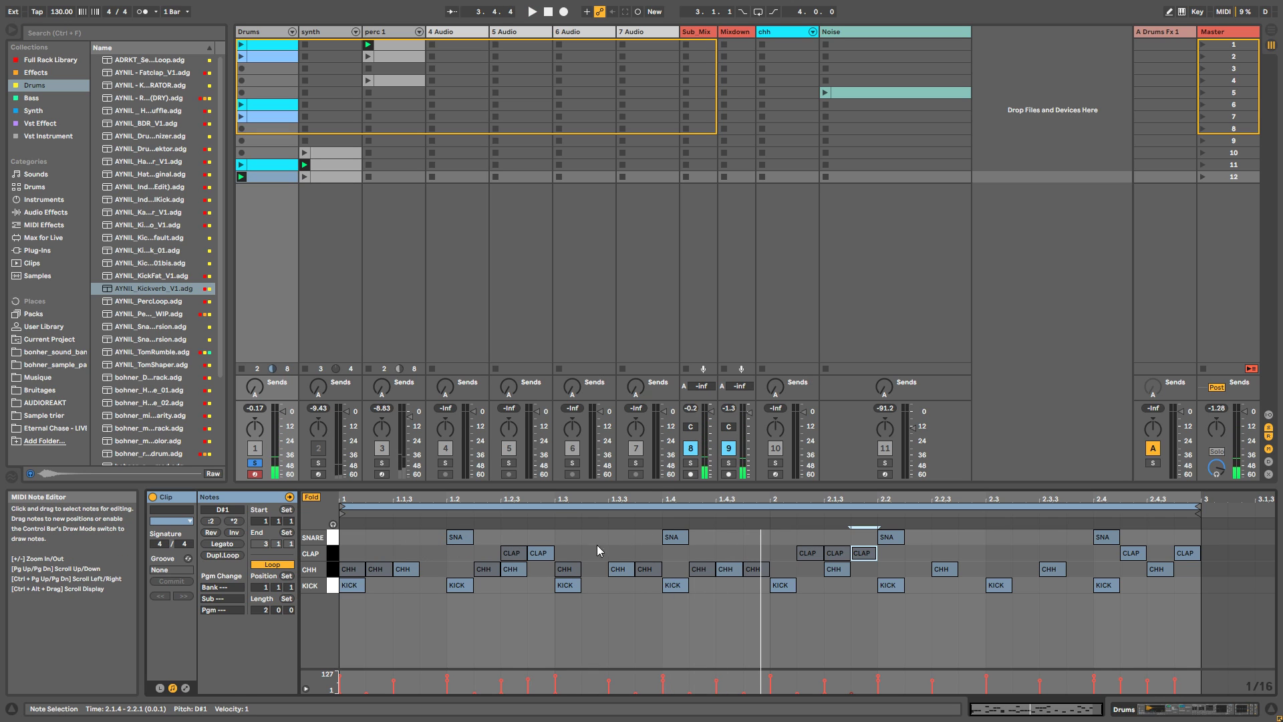
double_click(647, 540)
key(space)
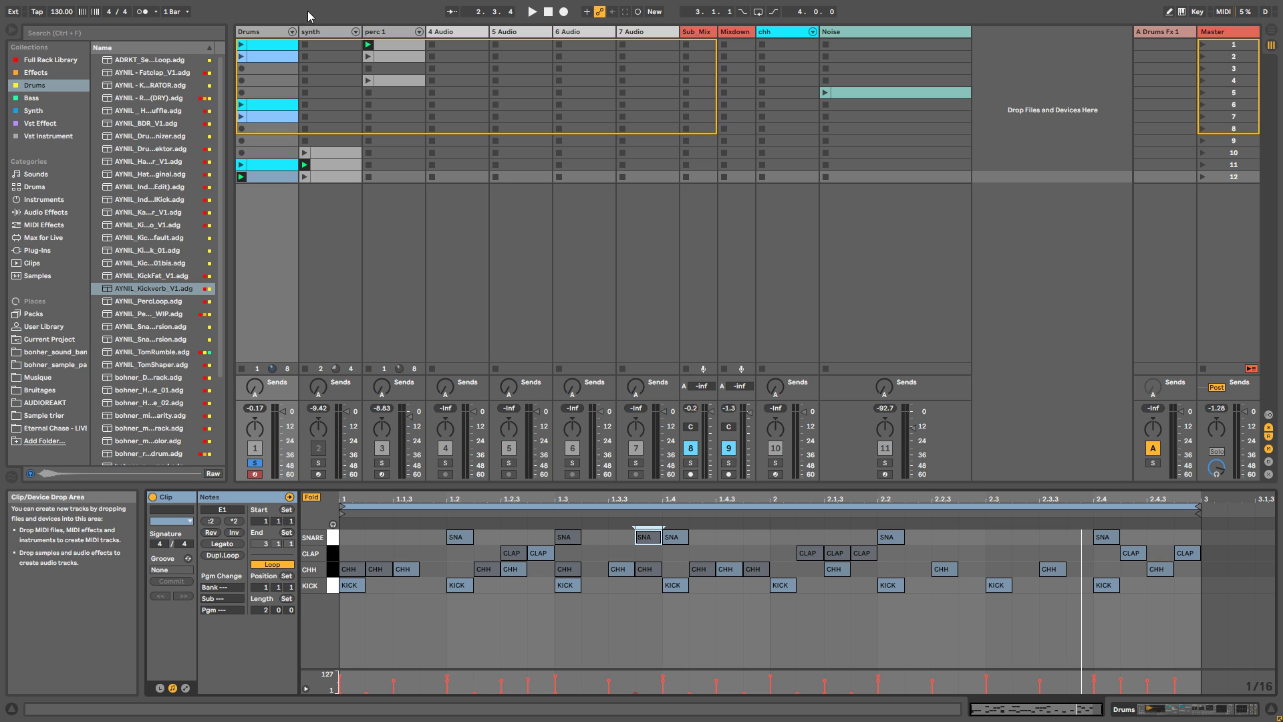
Step: Solo the synth track and play it with the row 11 synth clip shown
click(321, 32)
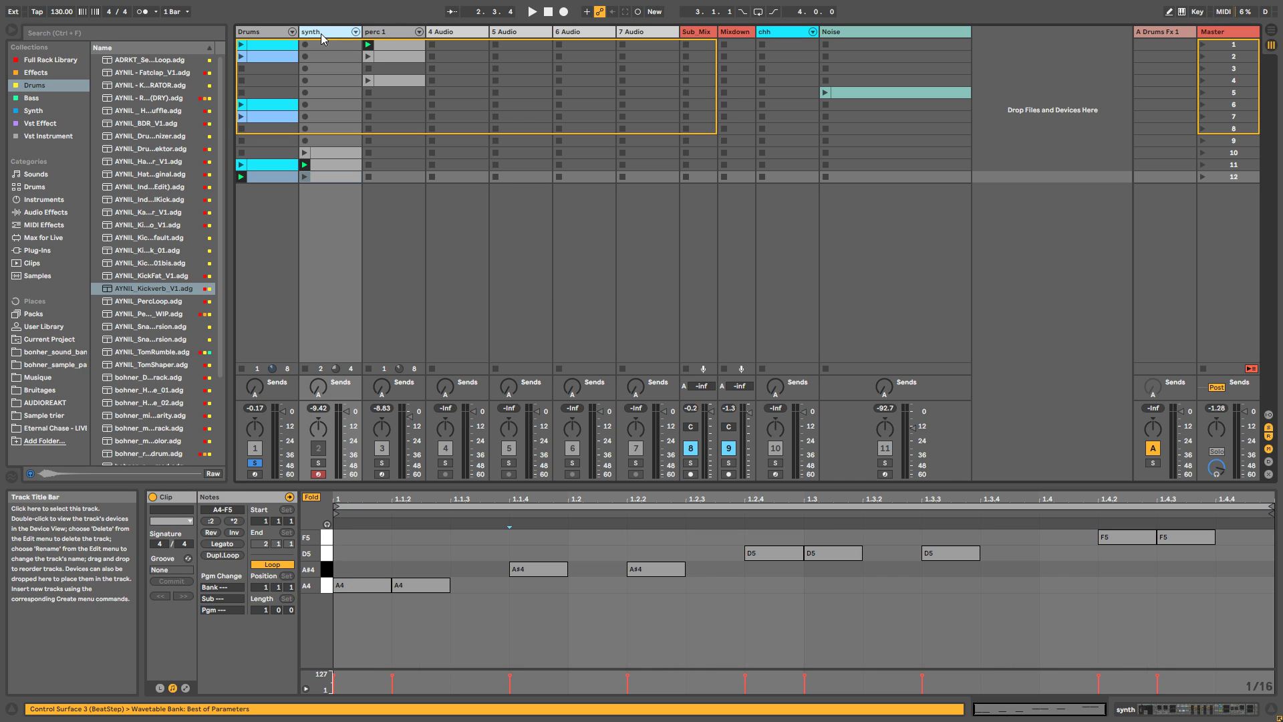
click(321, 463)
click(333, 164)
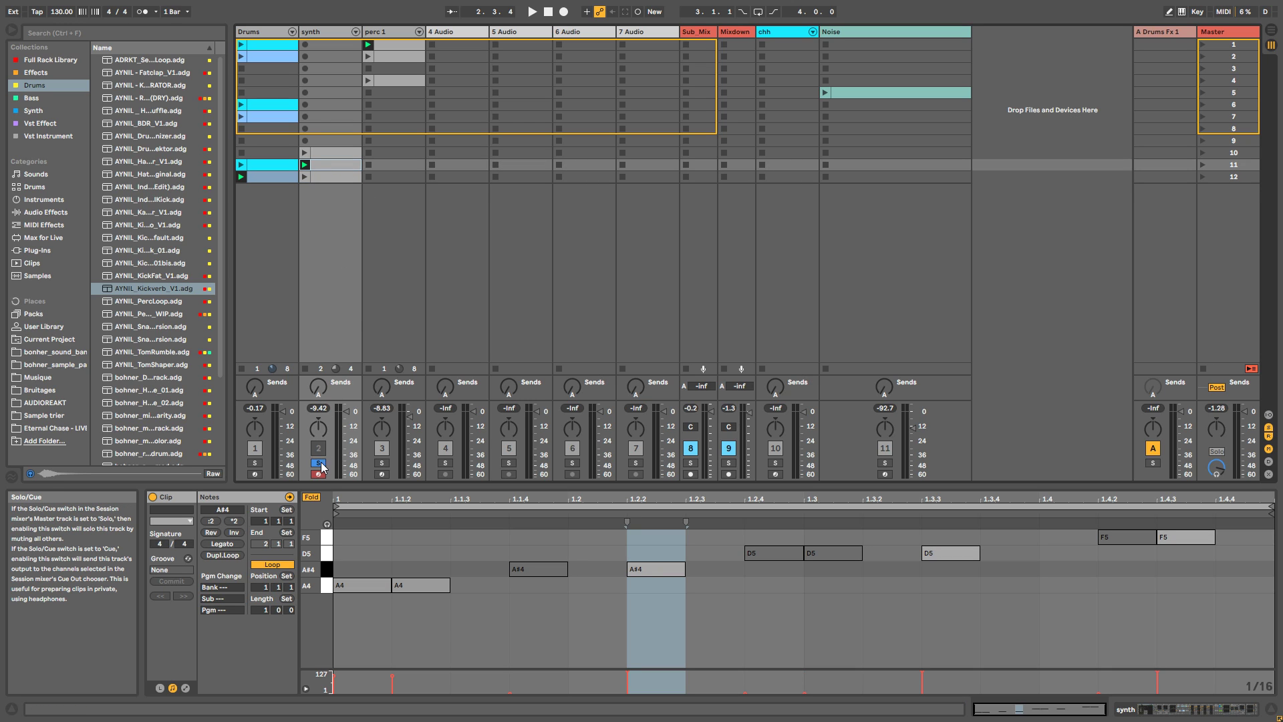
key(space)
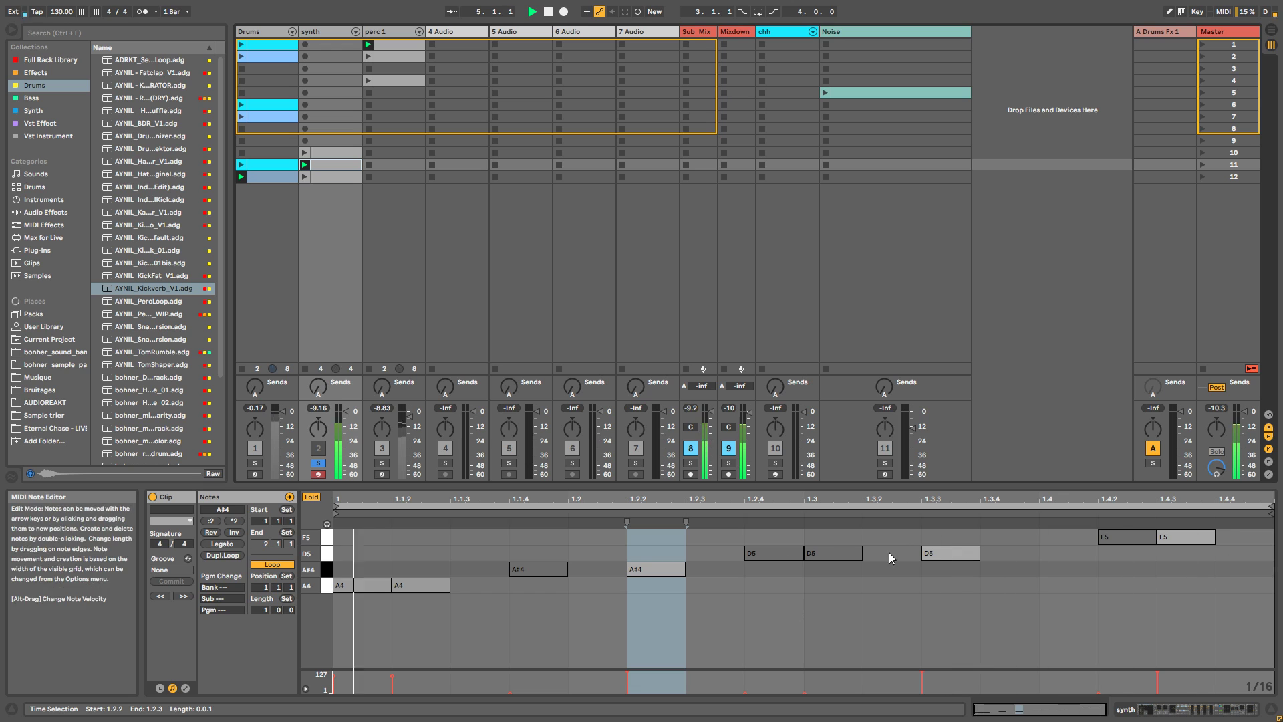
Step: Launch the row 10, 11 and 12 synth clips in turn, ending on row 11's notes
click(328, 154)
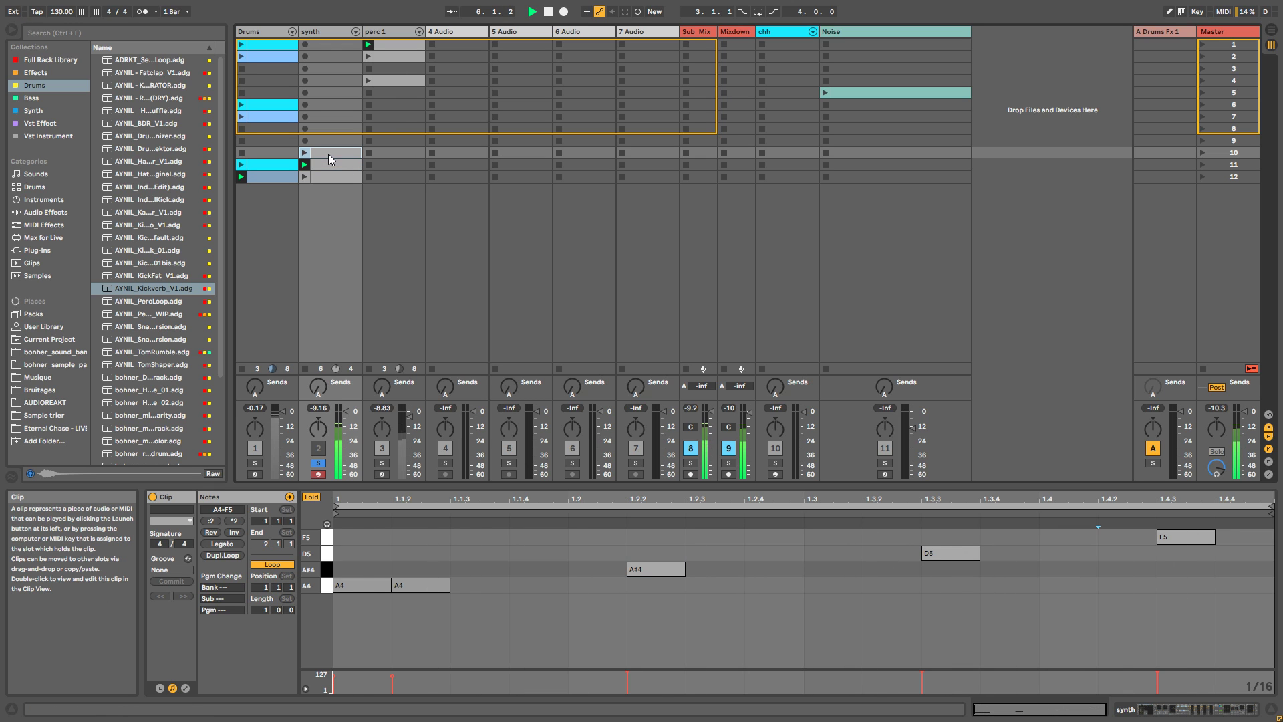
click(305, 153)
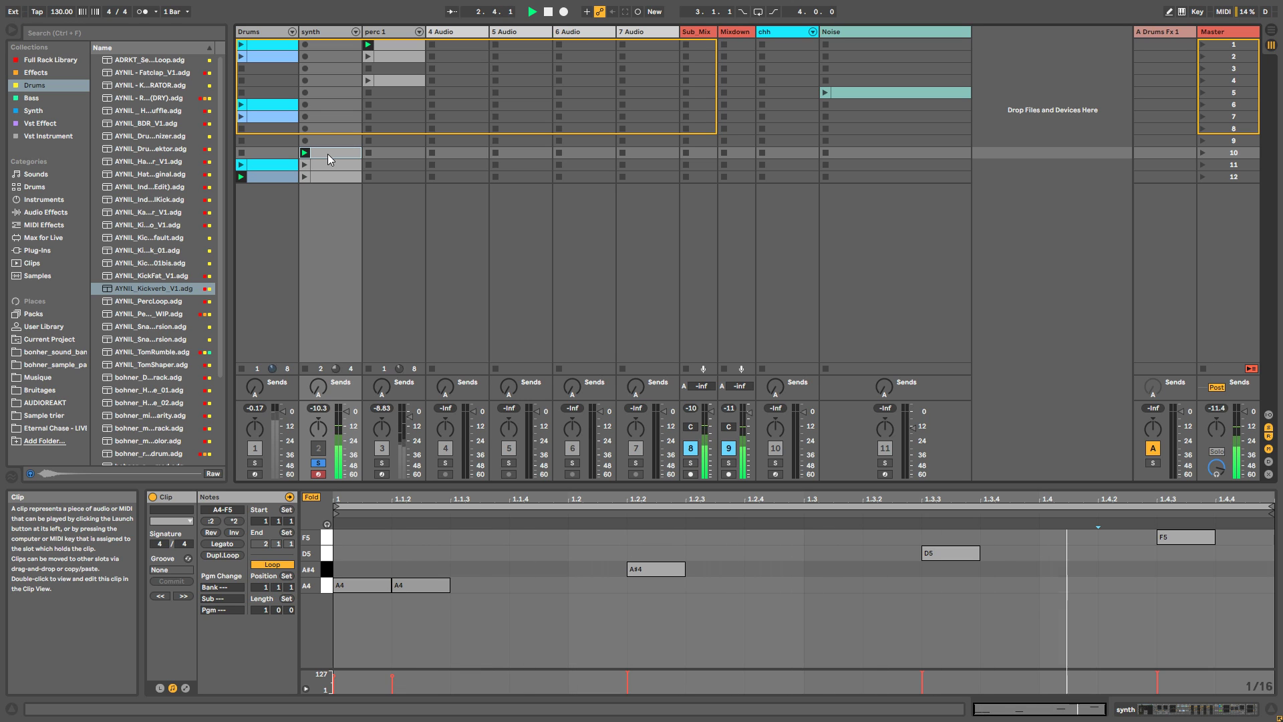
click(306, 165)
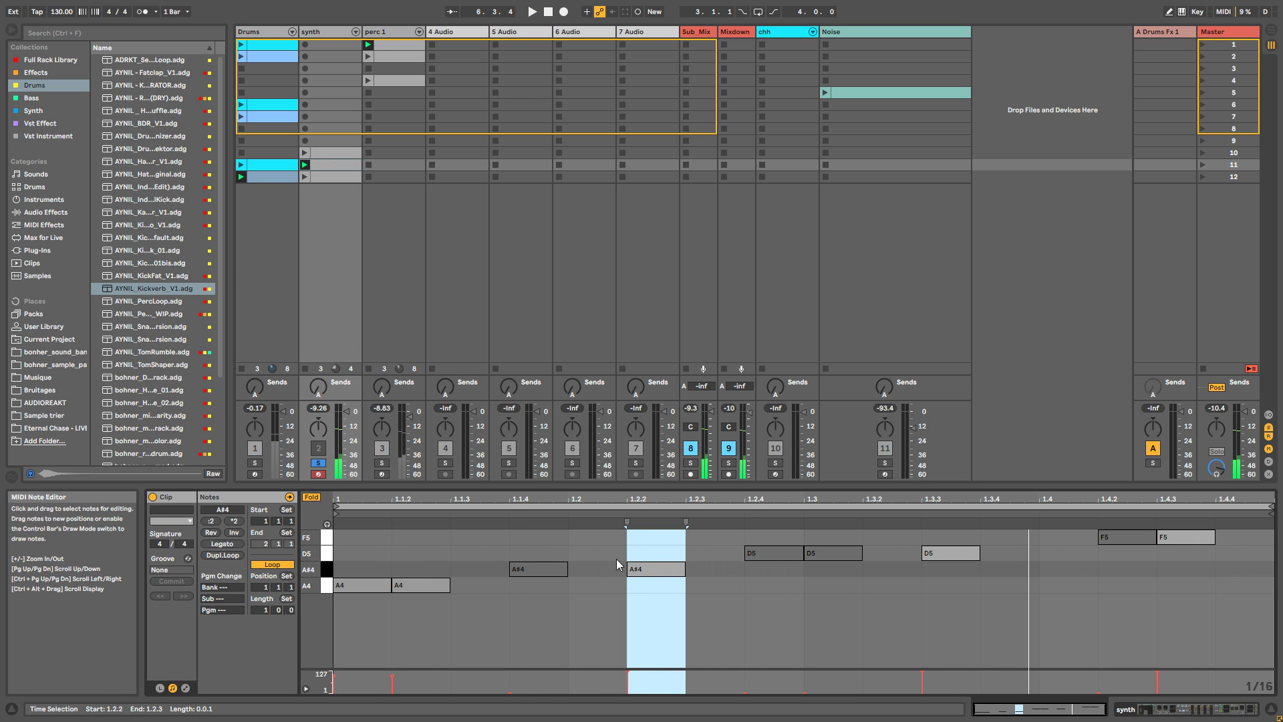
click(305, 177)
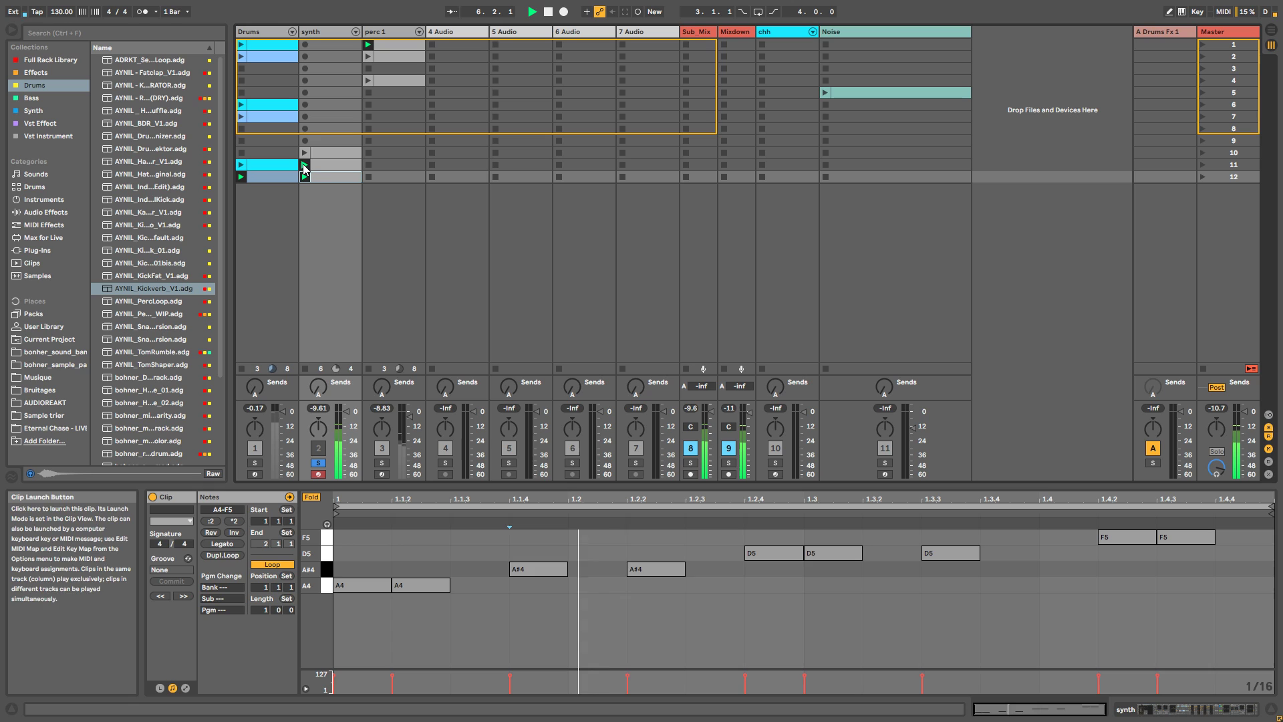
click(351, 166)
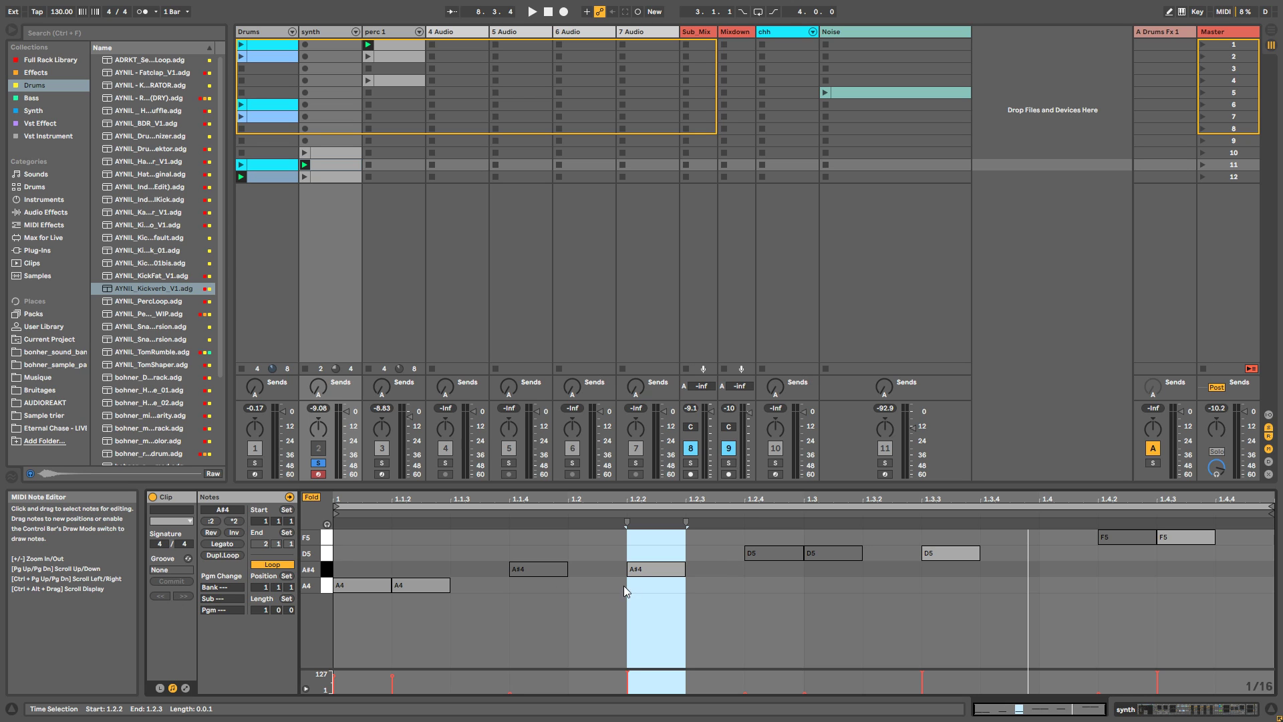
Step: Nudge the D5, F5, A4 and A#4 synth notes slightly off the grid and play them back
click(516, 594)
click(532, 571)
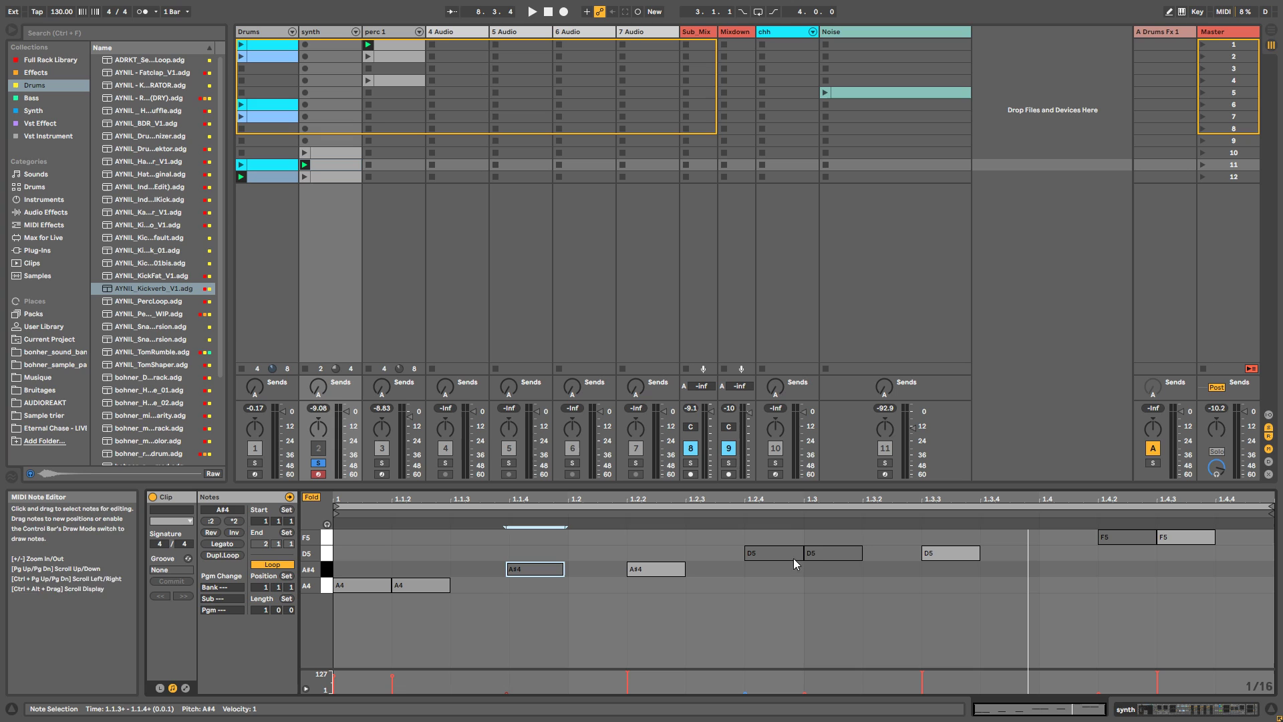
click(817, 555)
drag(819, 556, 822, 560)
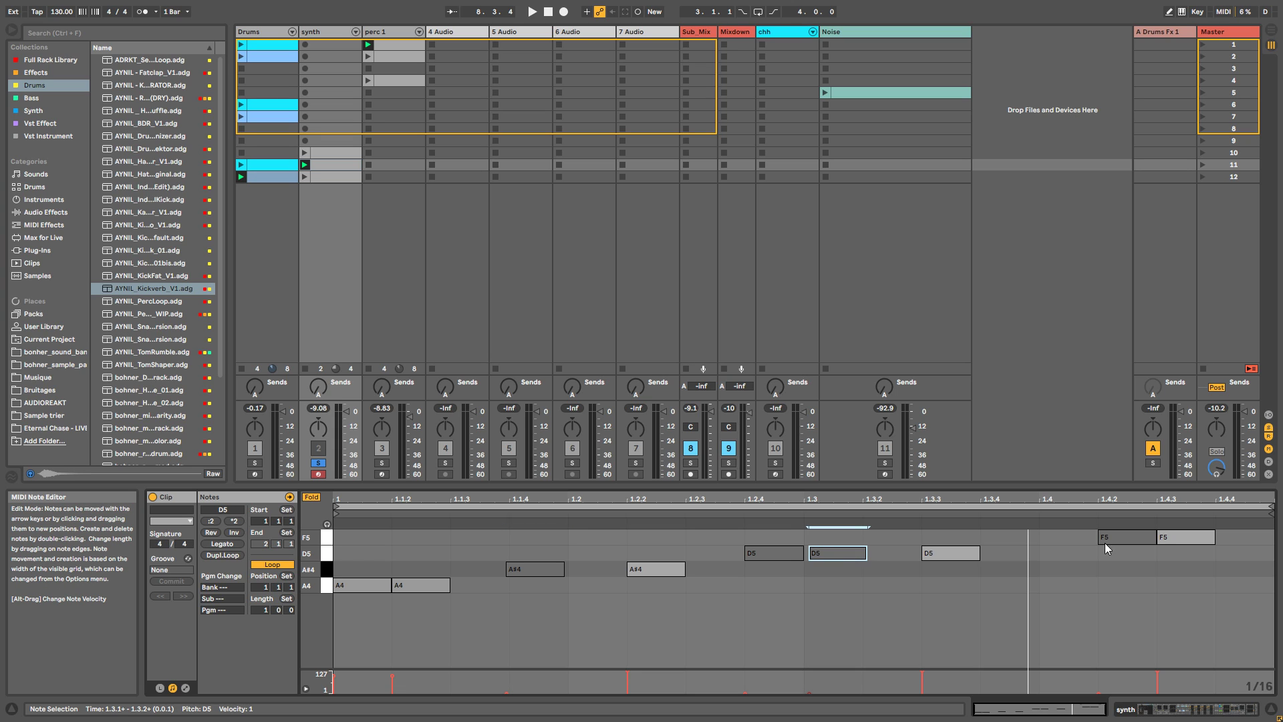
drag(1178, 539, 1174, 538)
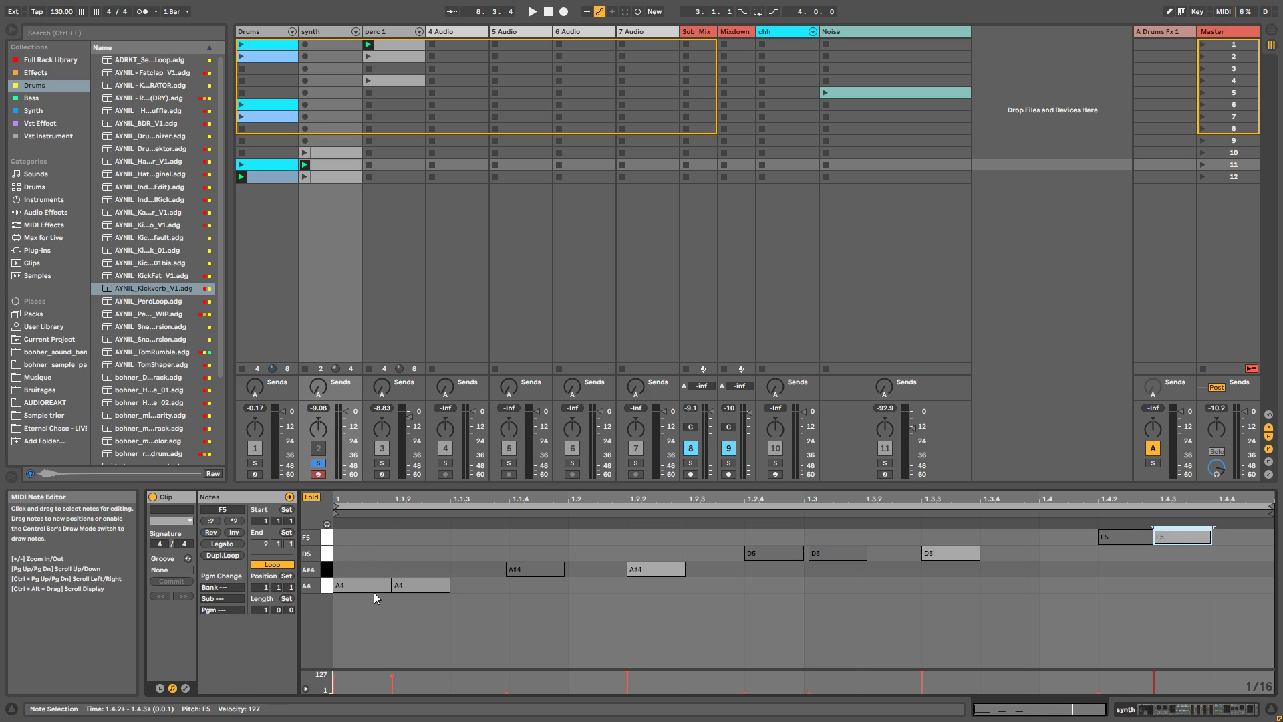
drag(418, 588, 417, 588)
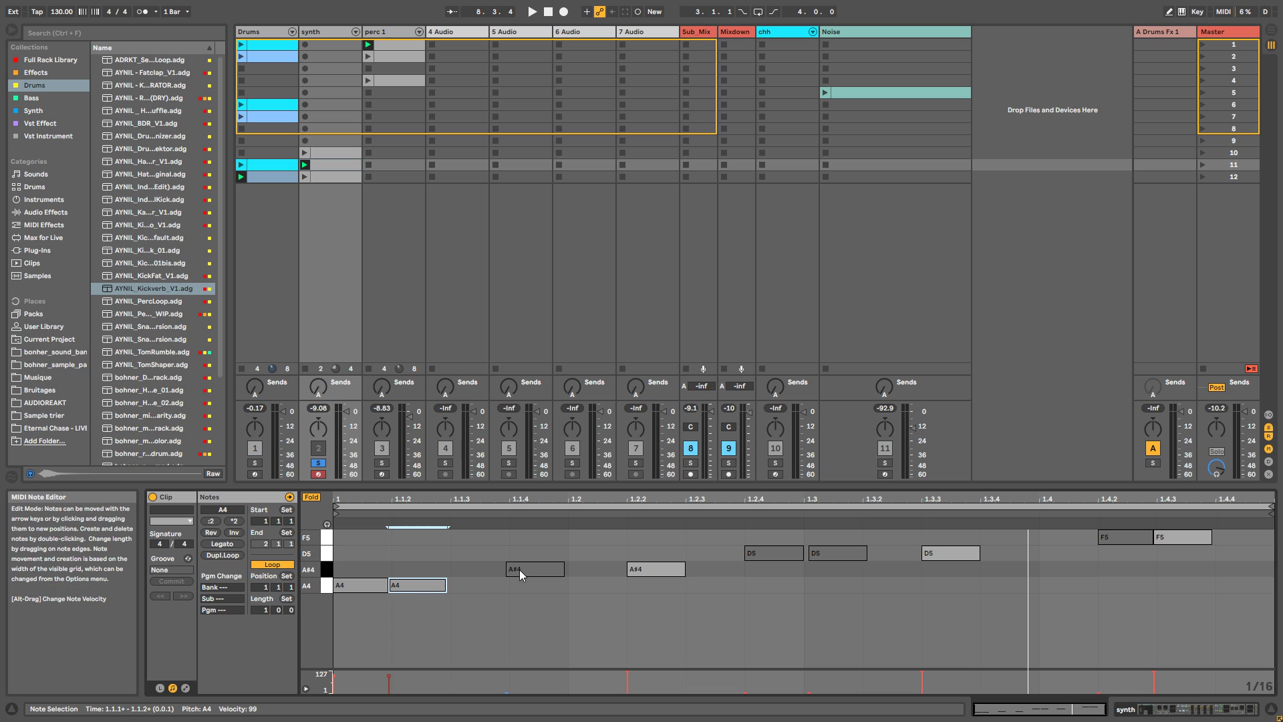
drag(522, 570, 527, 571)
key(space)
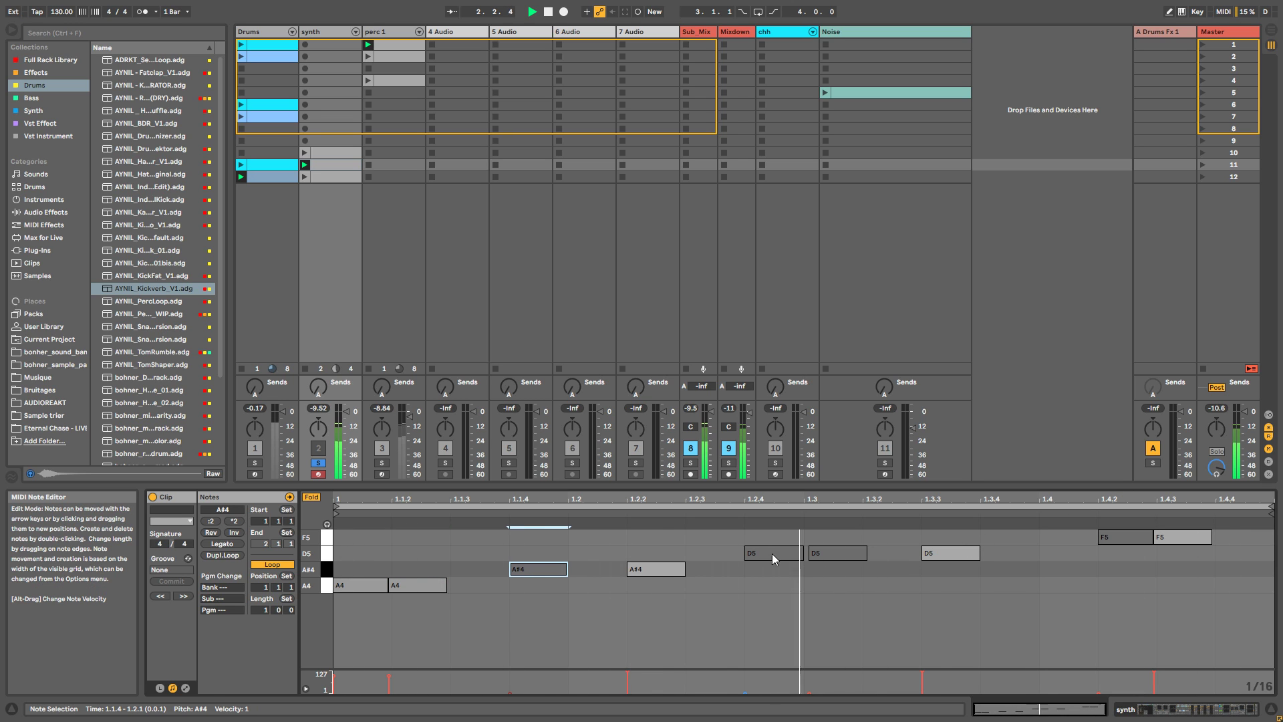
drag(760, 551, 761, 551)
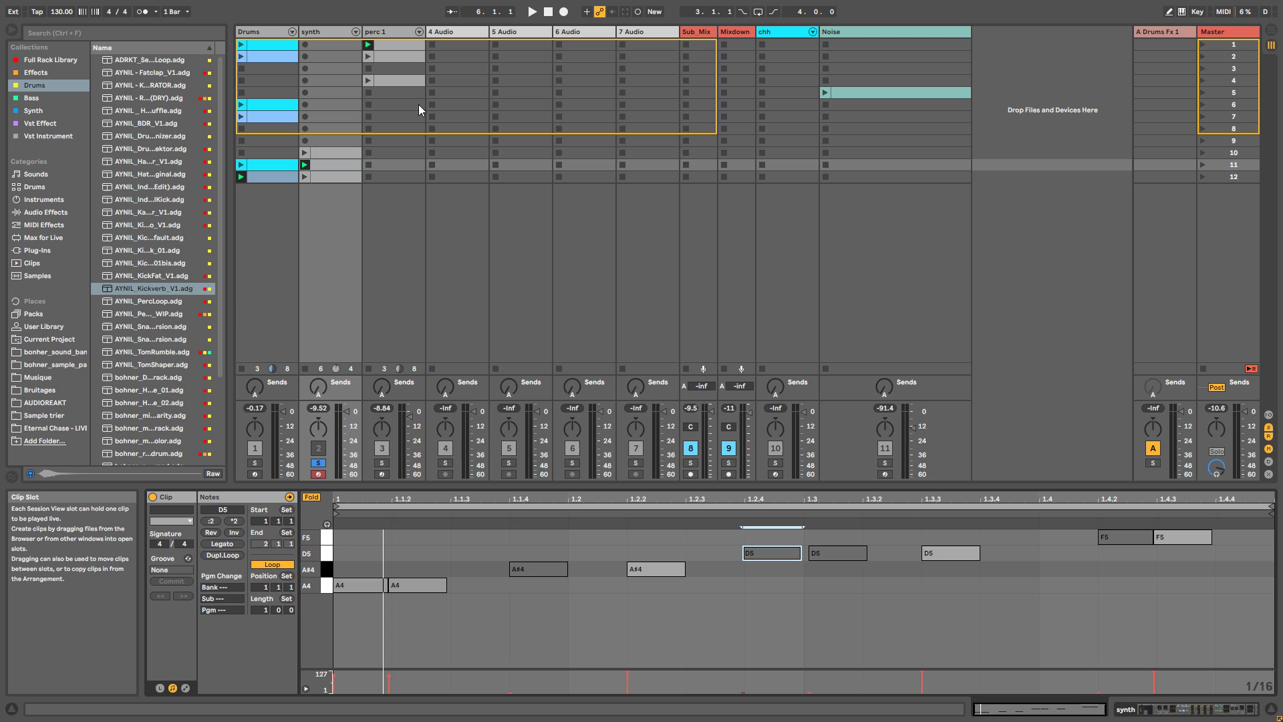
Step: Launch the second perc 1 clip with its ADRK hits shown, solo perc 1 and restart playback
click(395, 48)
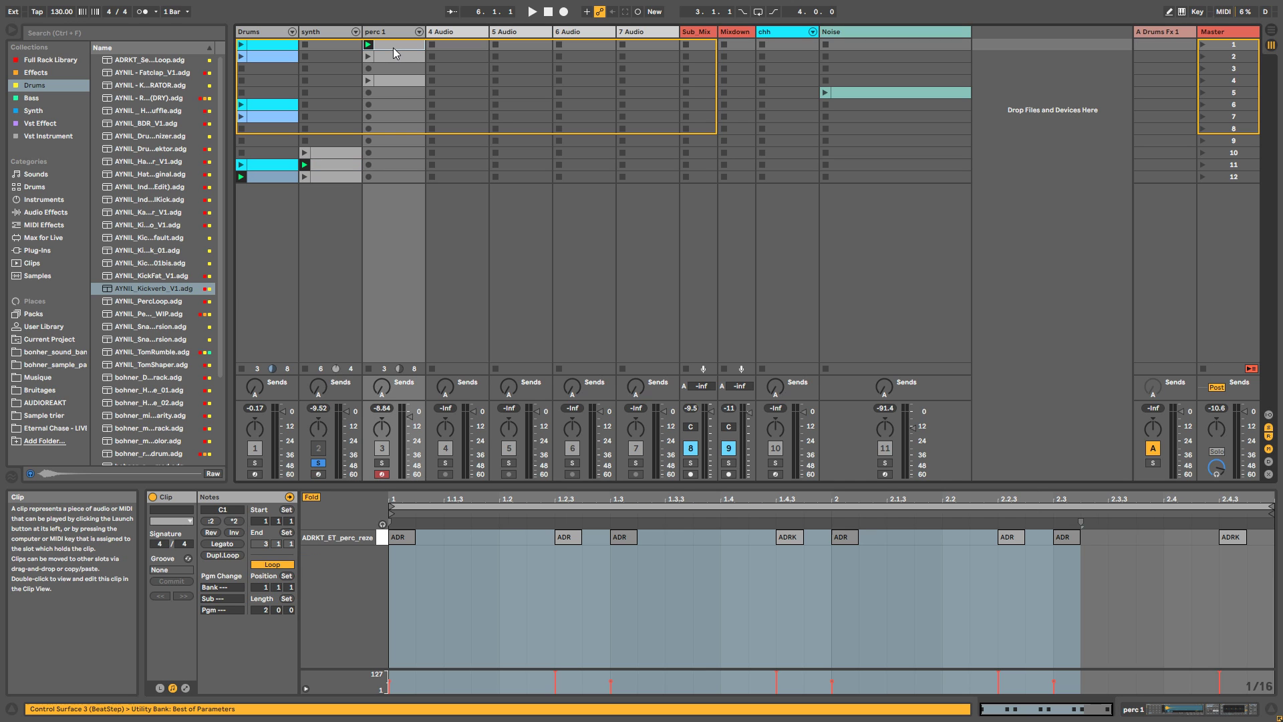
click(392, 57)
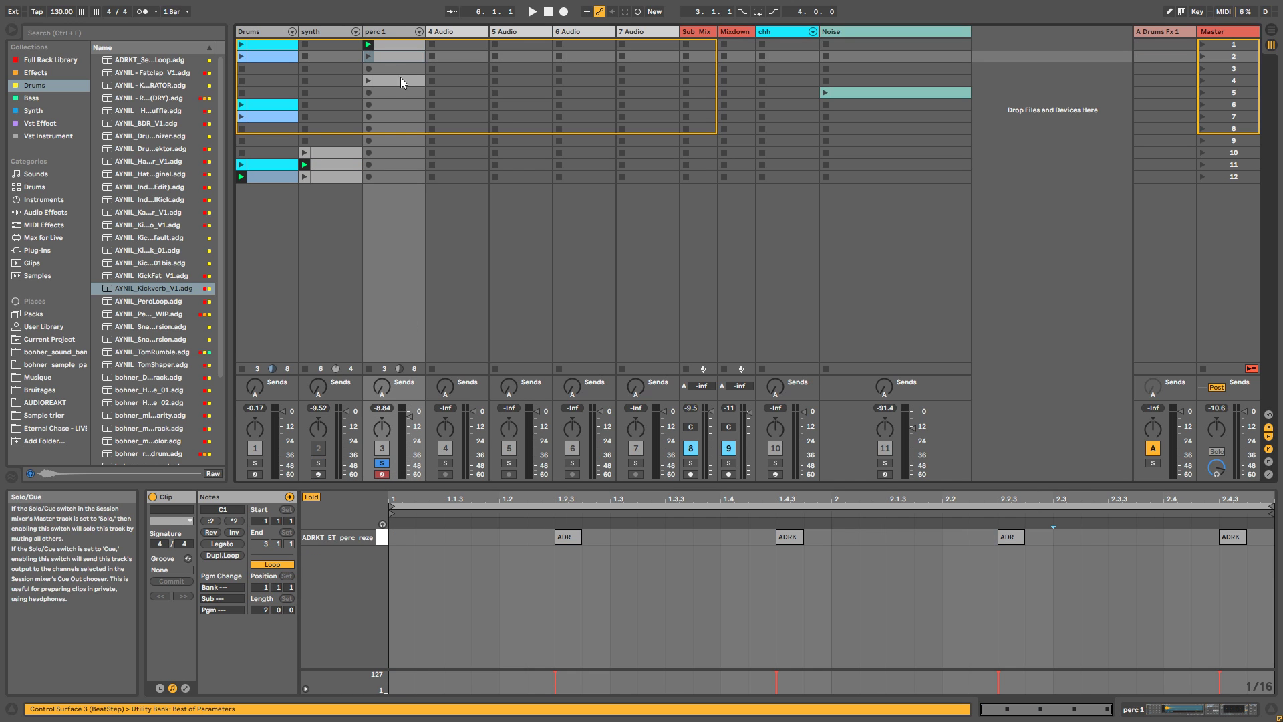
click(369, 57)
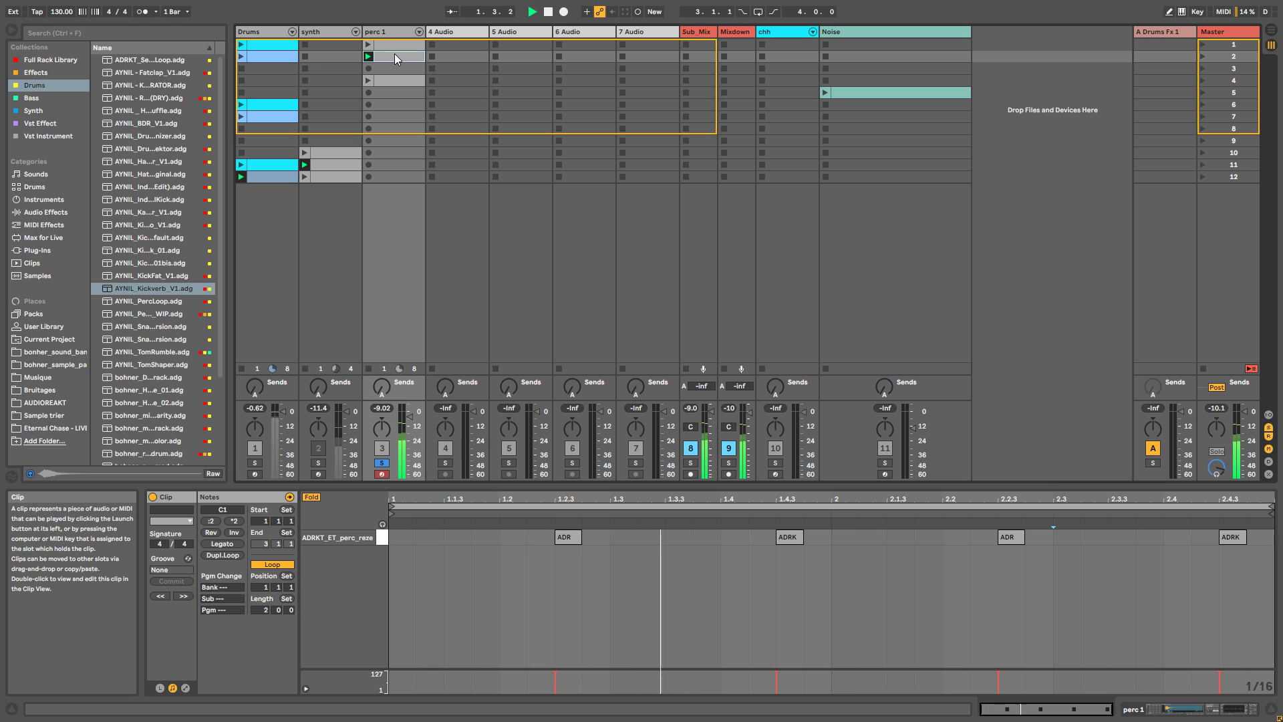
click(382, 463)
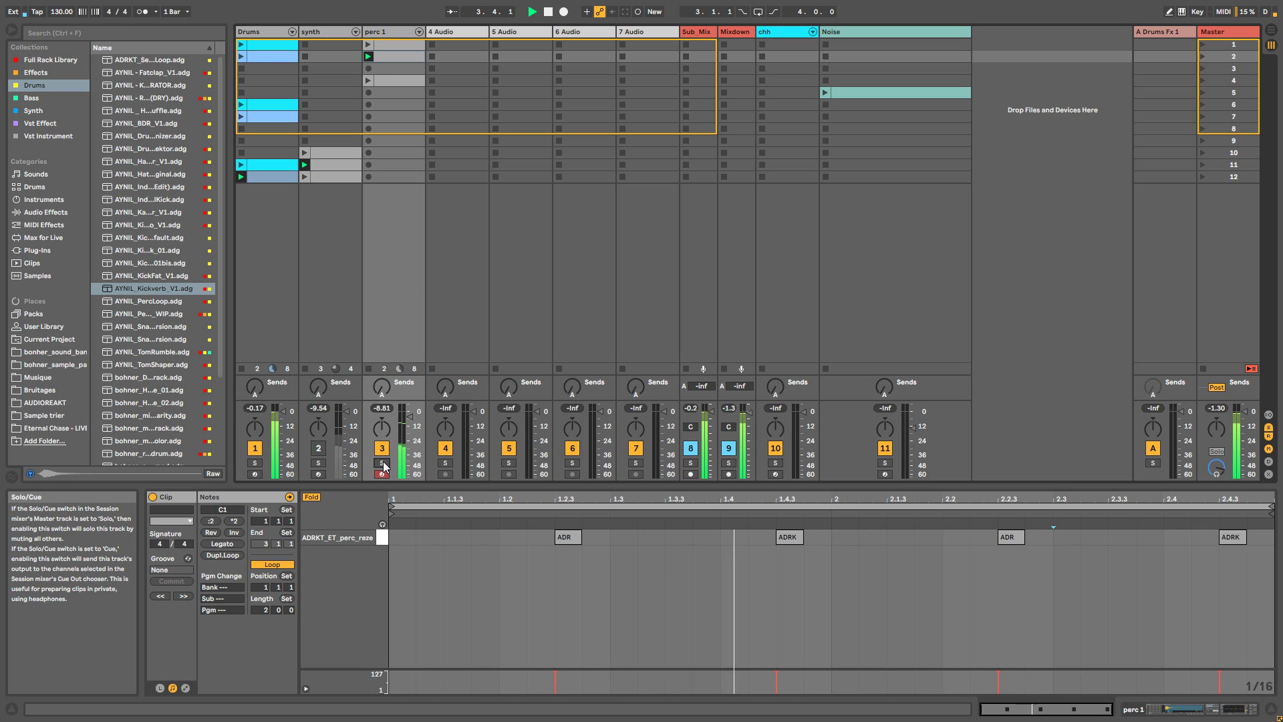
click(382, 463)
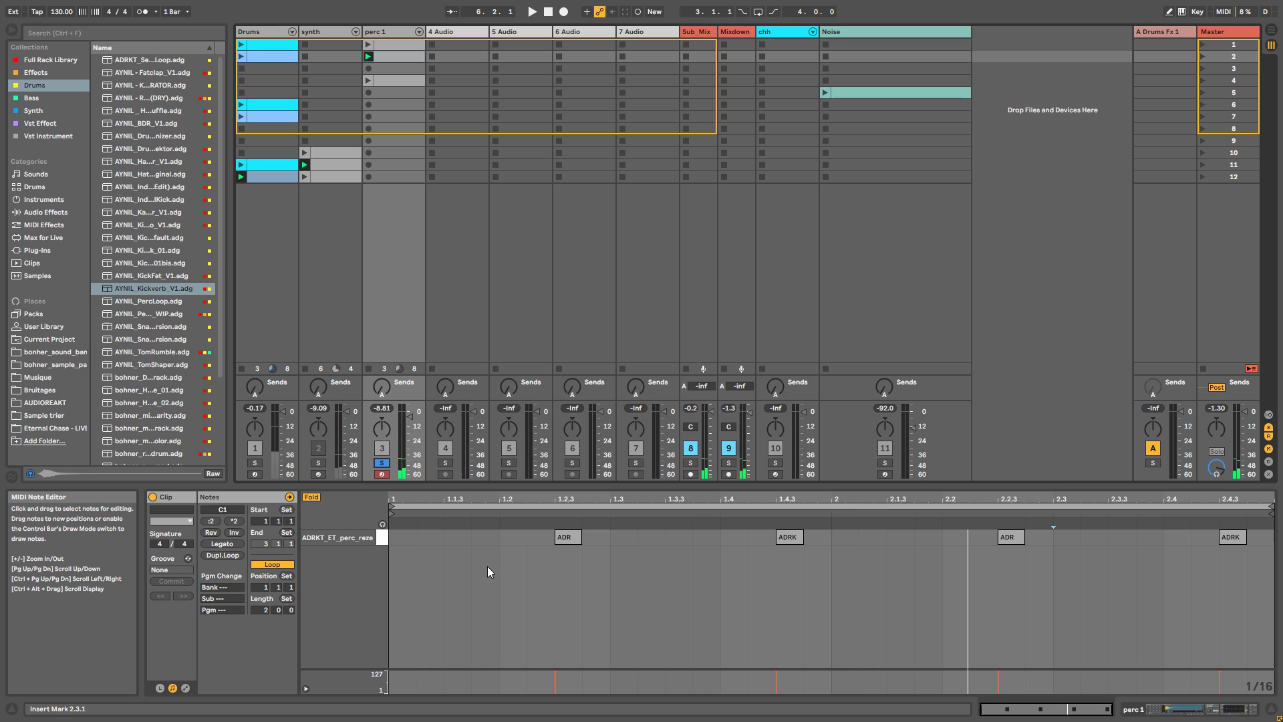
key(space)
key(space)
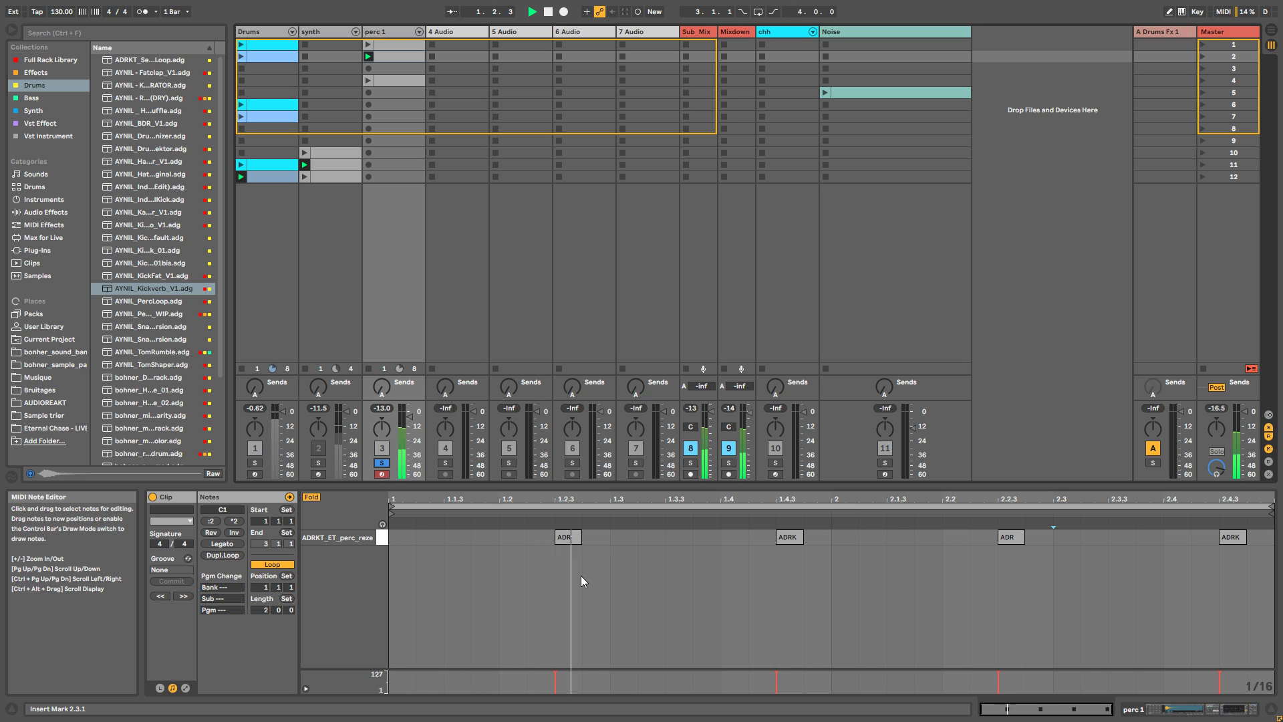
Step: Draw four ghost hits in the perc 1 clip near 1.1, 1.3, 2.1 and 2.3, and play them back
double_click(649, 536)
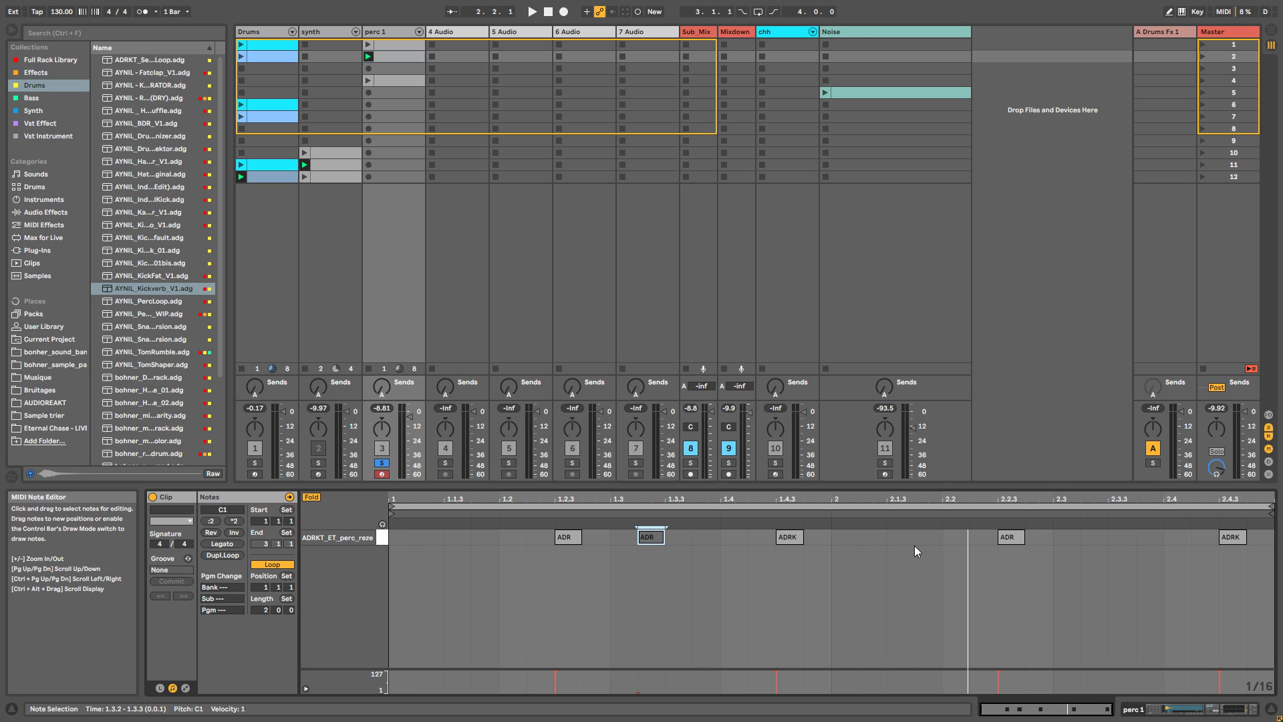
double_click(870, 539)
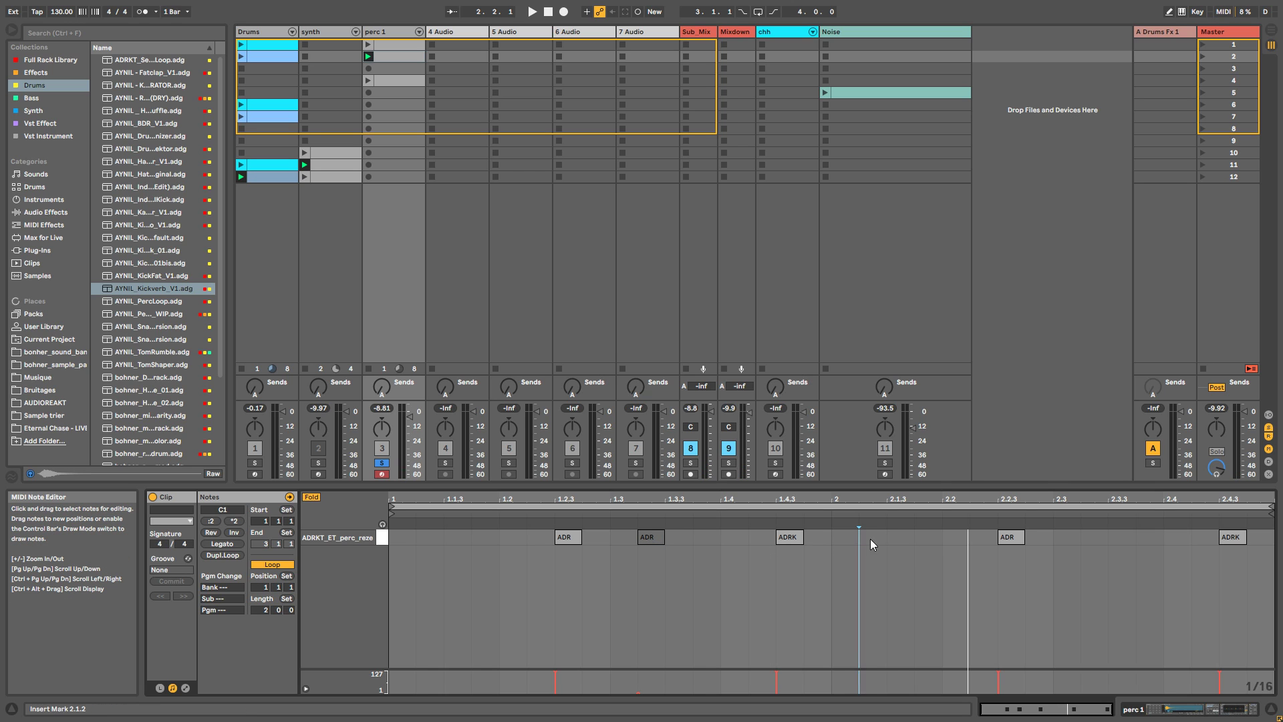
click(1087, 539)
double_click(1088, 538)
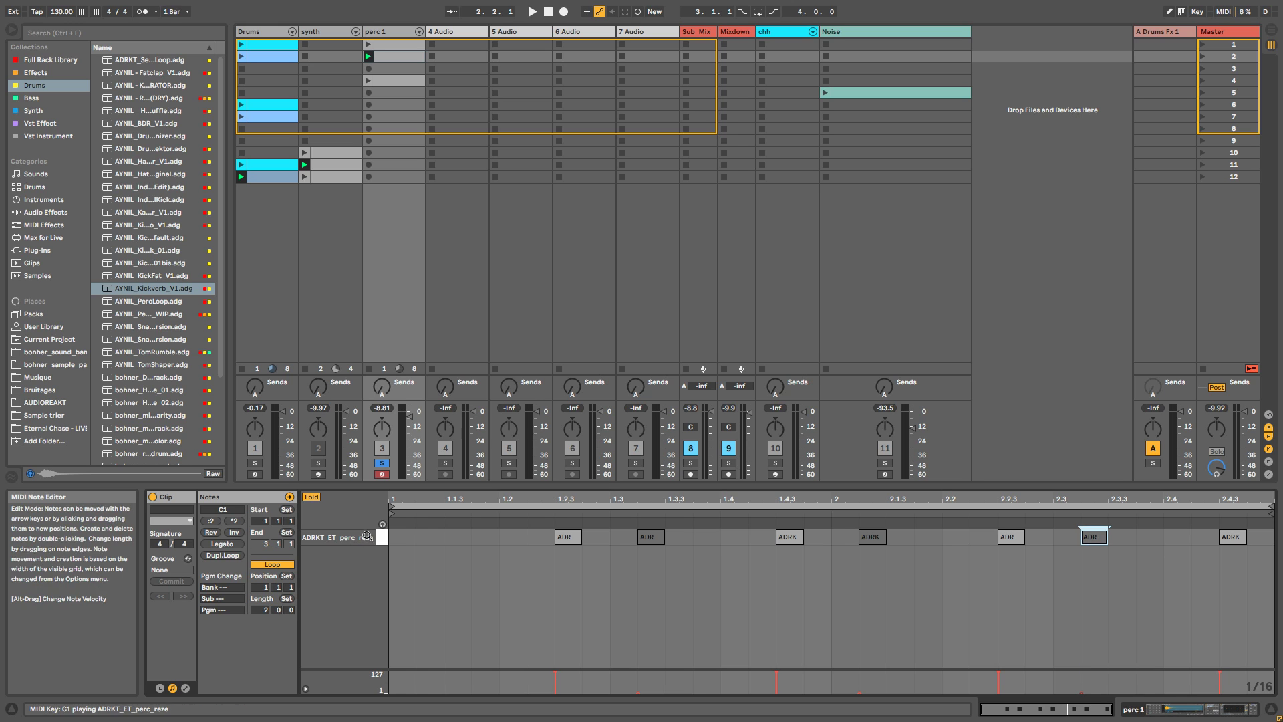
double_click(433, 539)
key(space)
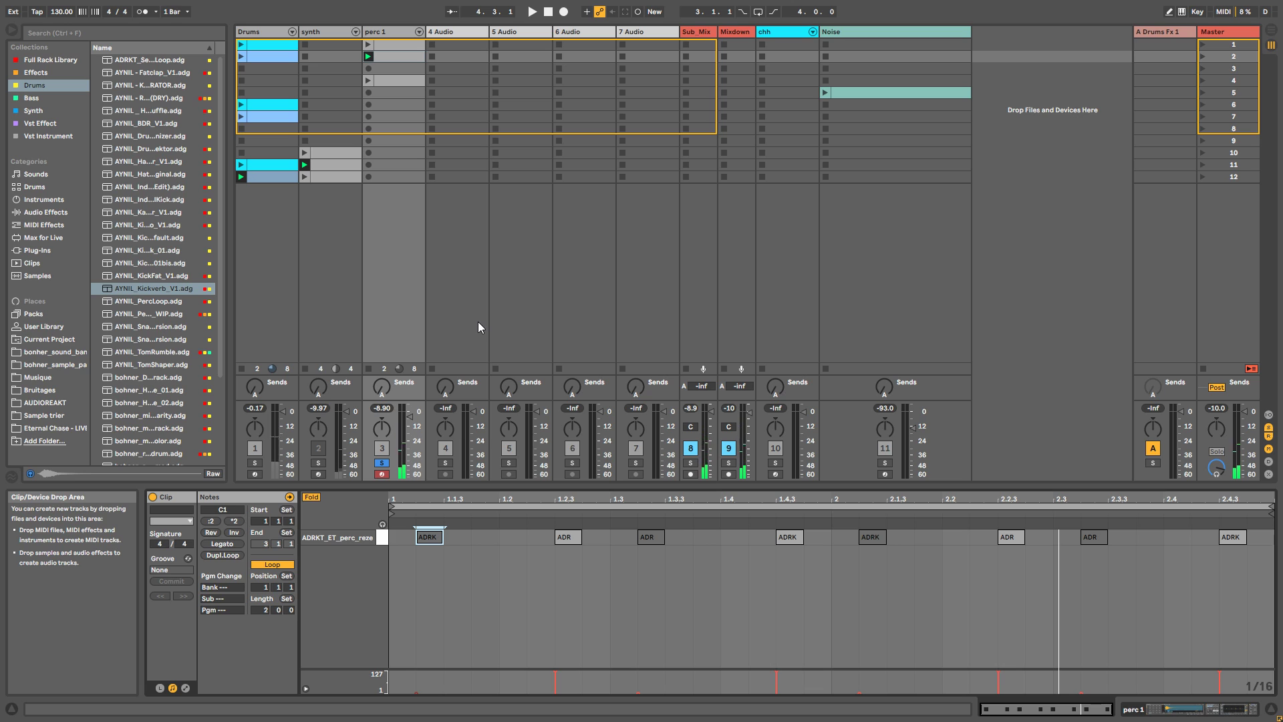
Step: Select the four ghost hits and nudge them slightly earlier
shift+click(651, 536)
shift+click(871, 537)
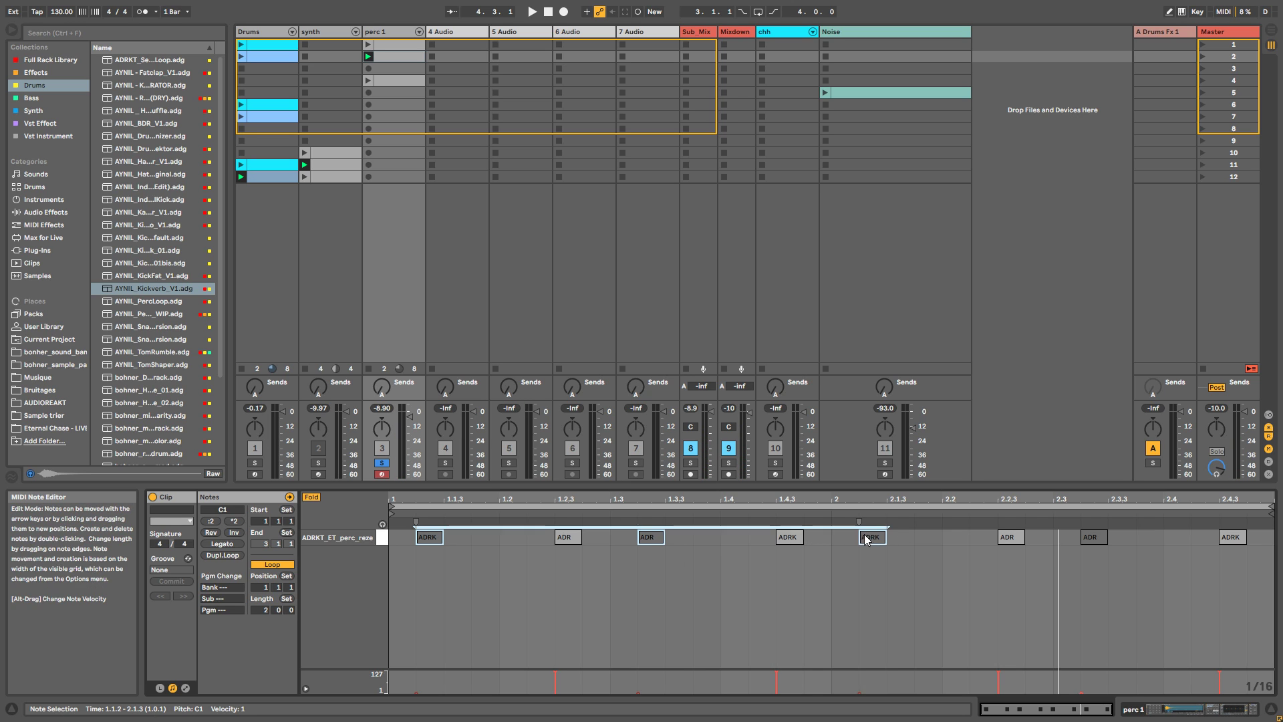
shift+click(1088, 534)
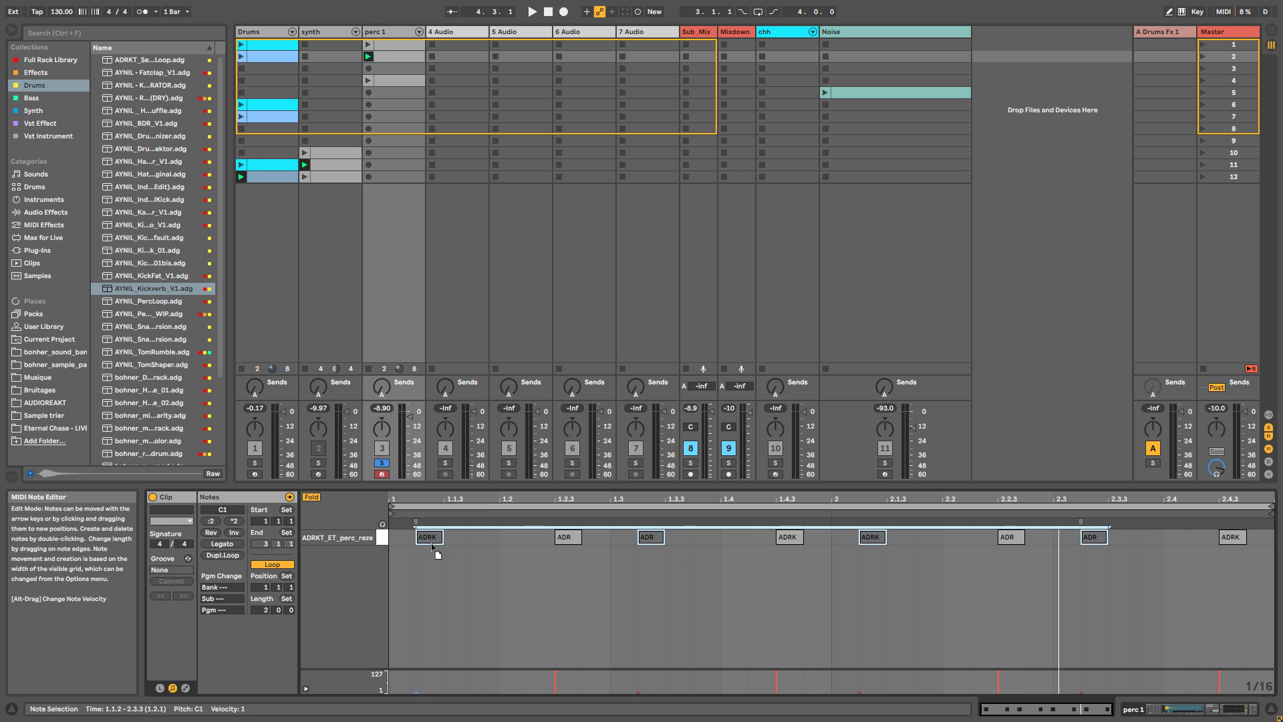
drag(436, 540, 408, 545)
key(space)
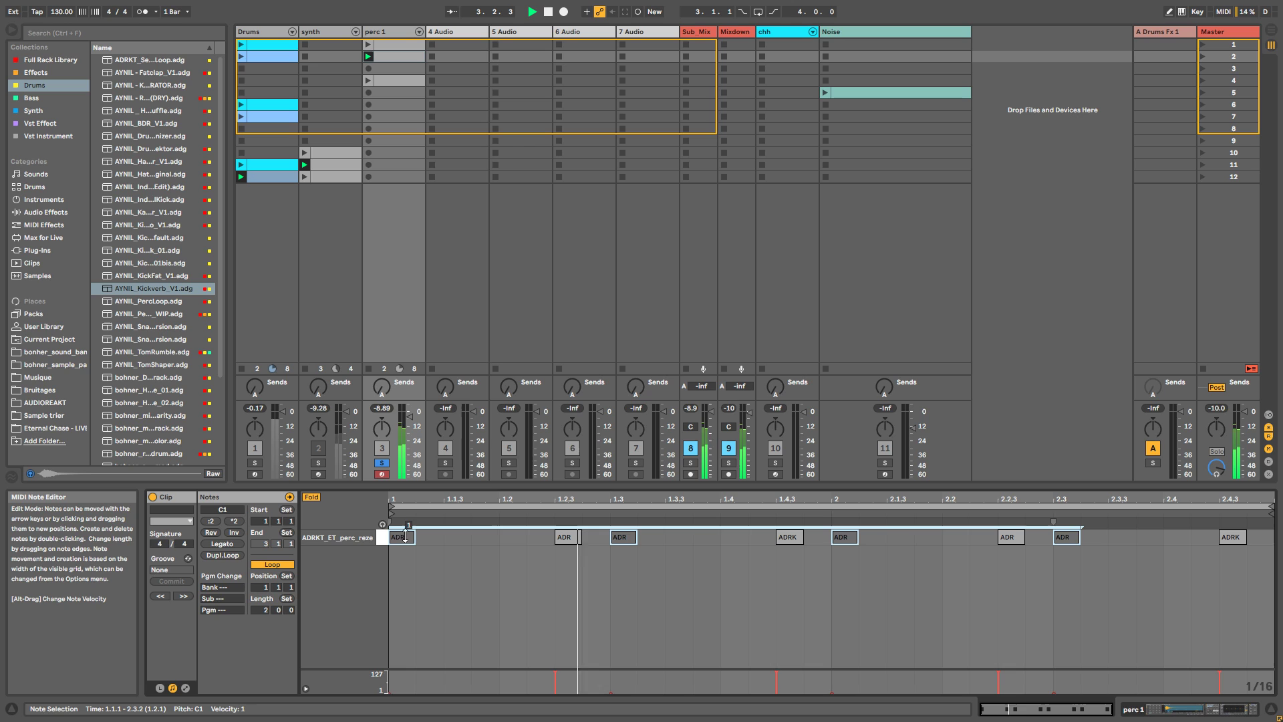
Step: Unsolo perc 1, move the ghost hits one sixteenth later, and stop playback
click(387, 463)
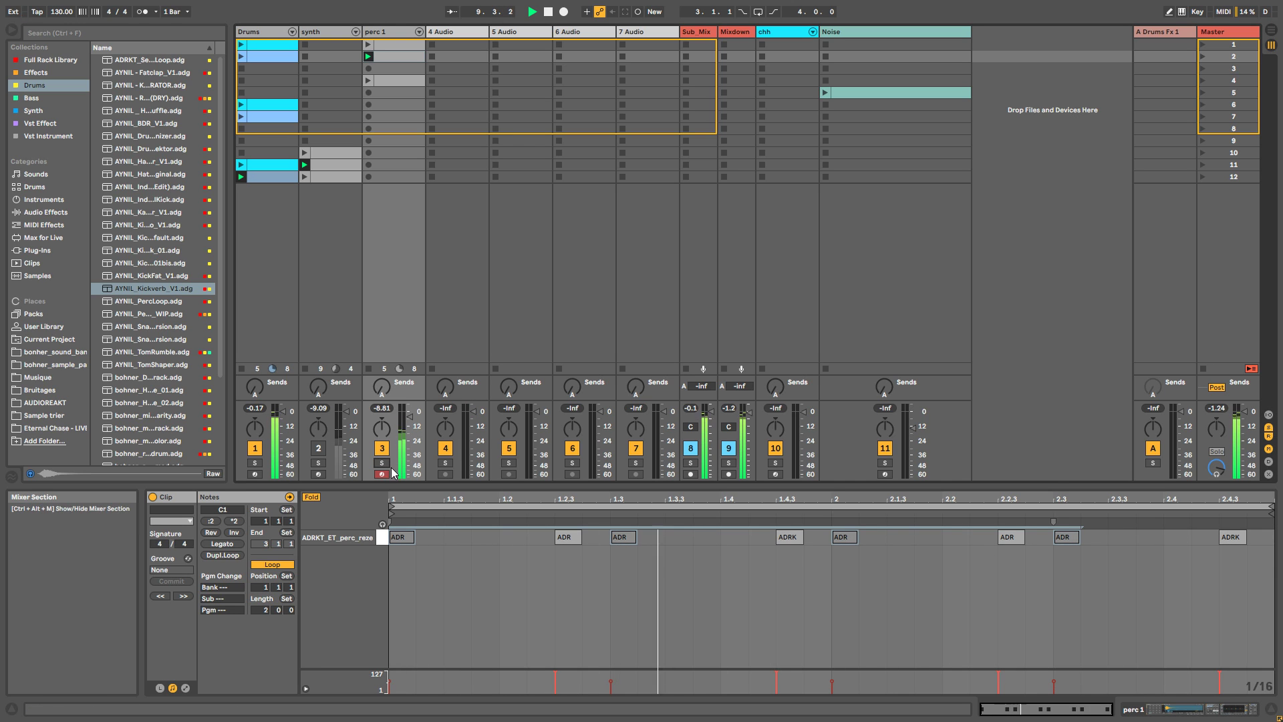
drag(398, 540, 430, 539)
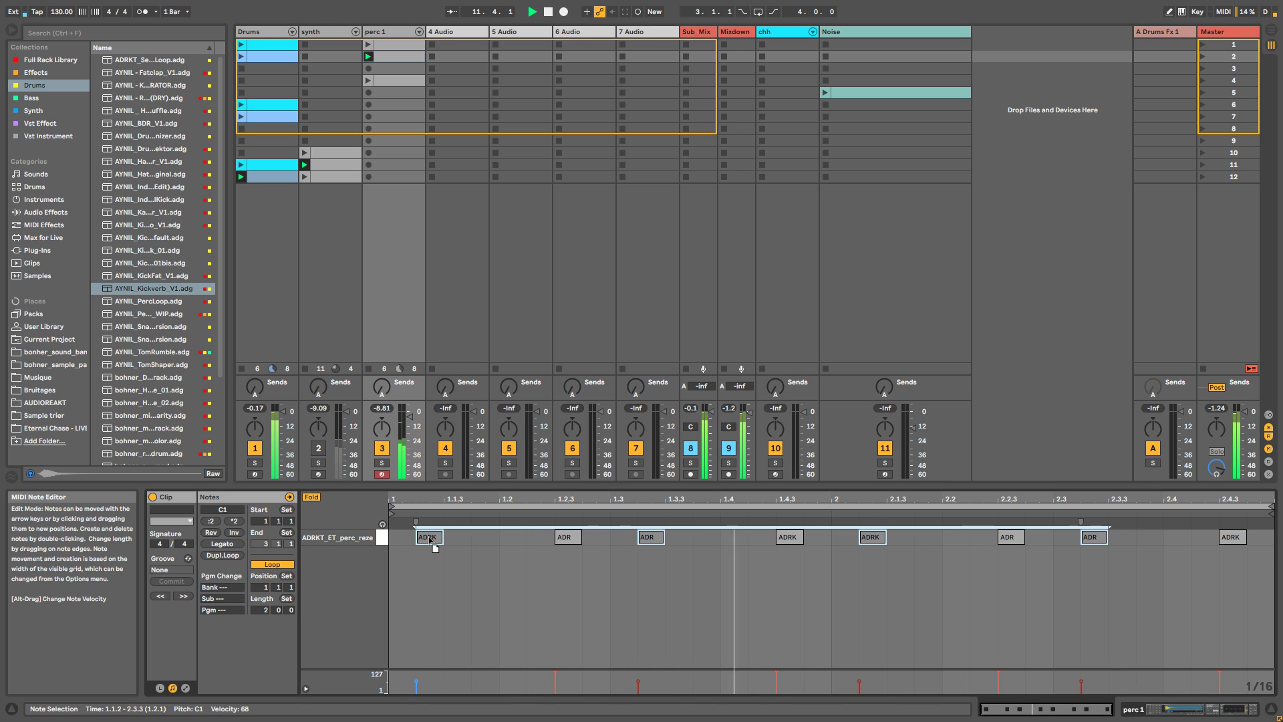
key(space)
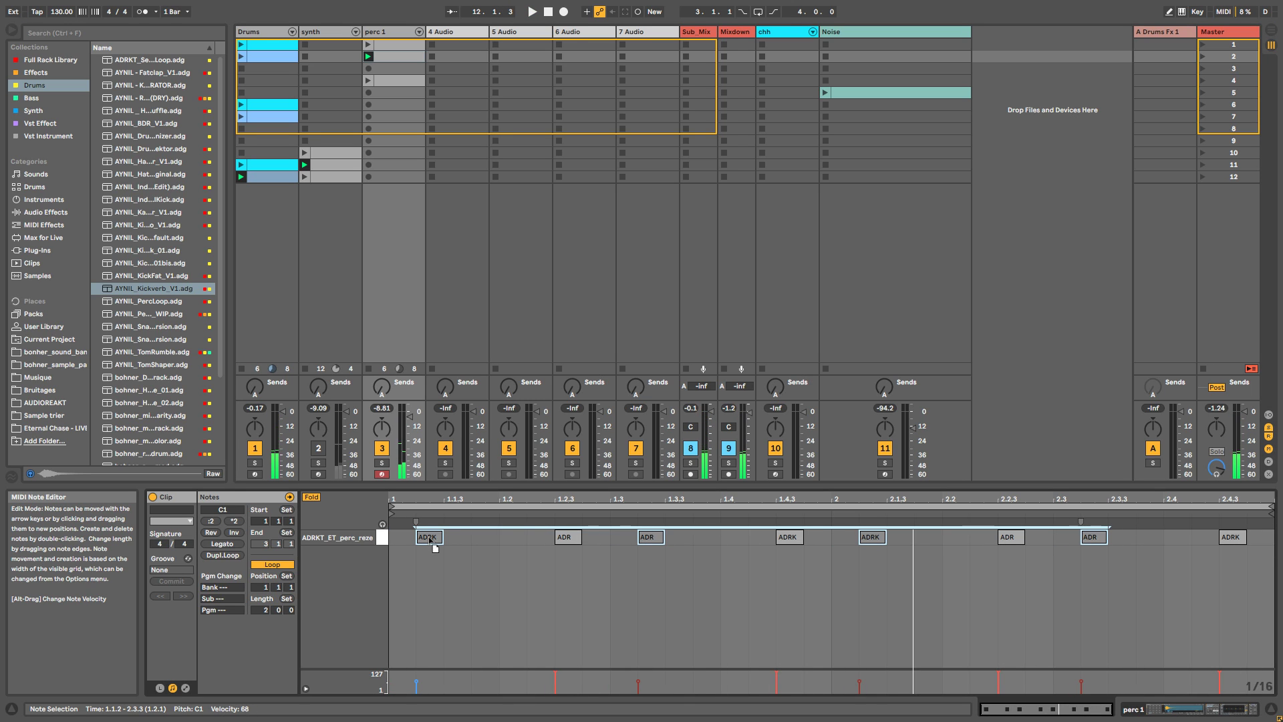